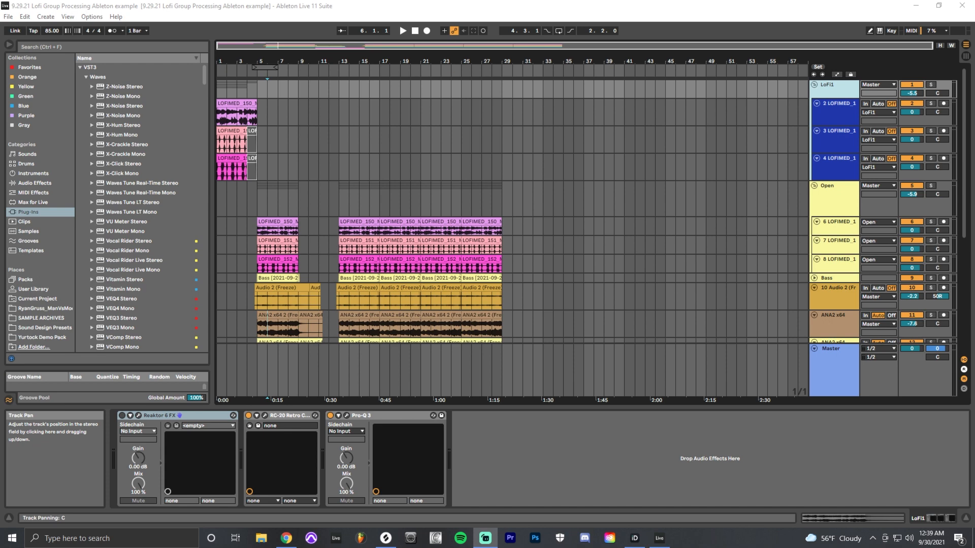
- Select the LoFi1 group's guitar, snare and kick clips over the first four bars, and review the Open group's clips below
{"action": "left_click", "coordinate": [244, 103]}
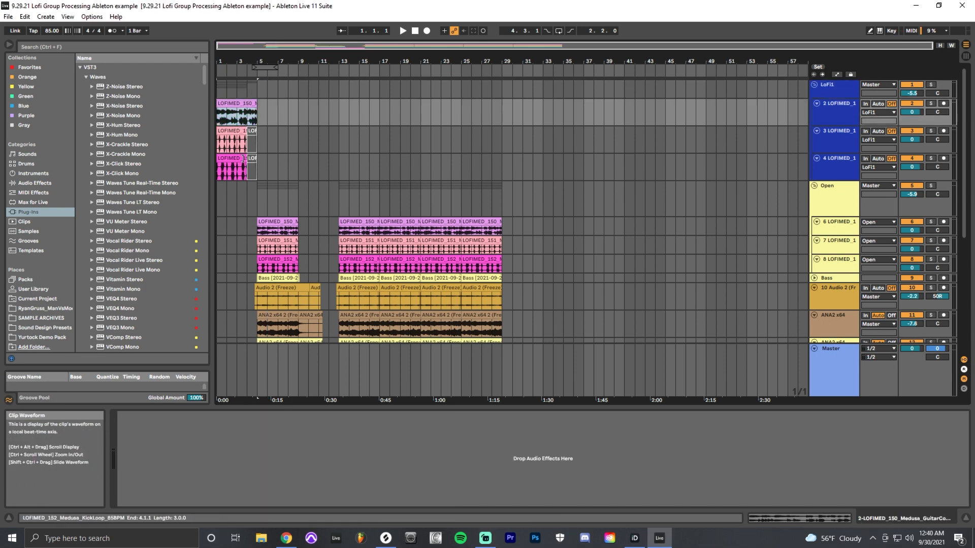
{"action": "left_click_drag", "start_coordinate": [257, 171], "coordinate": [203, 108]}
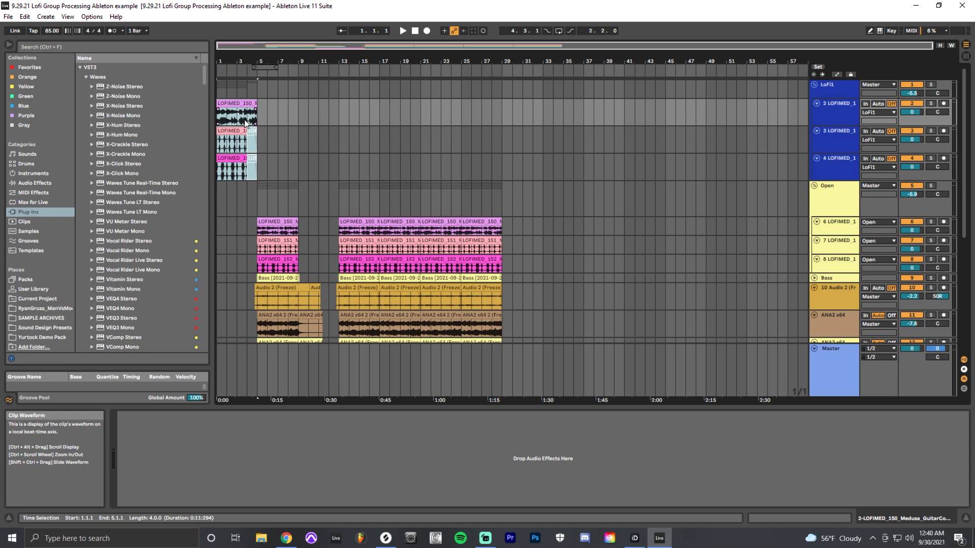
{"action": "left_click", "coordinate": [837, 92]}
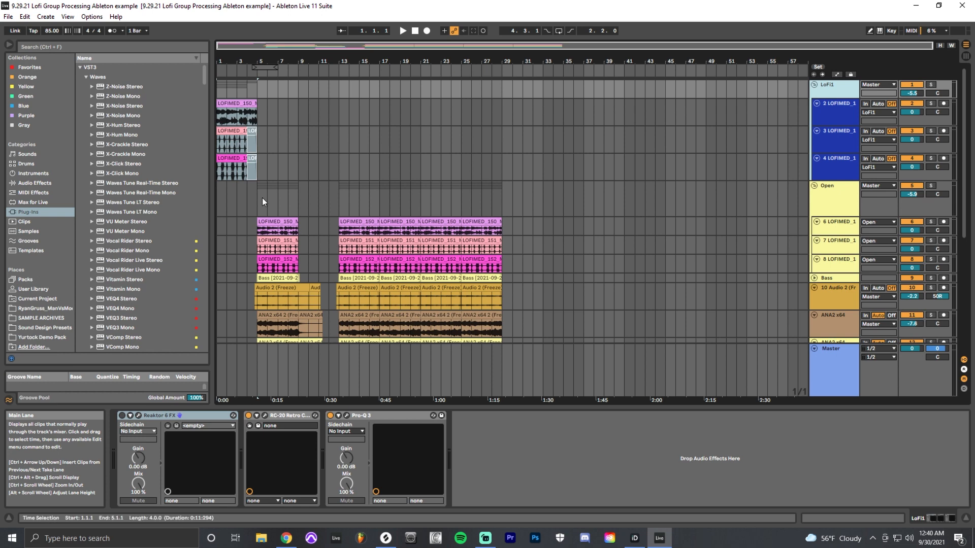
{"action": "left_click", "coordinate": [246, 197]}
{"action": "scroll", "coordinate": [304, 208], "scroll_direction": "down", "scroll_amount": 3}
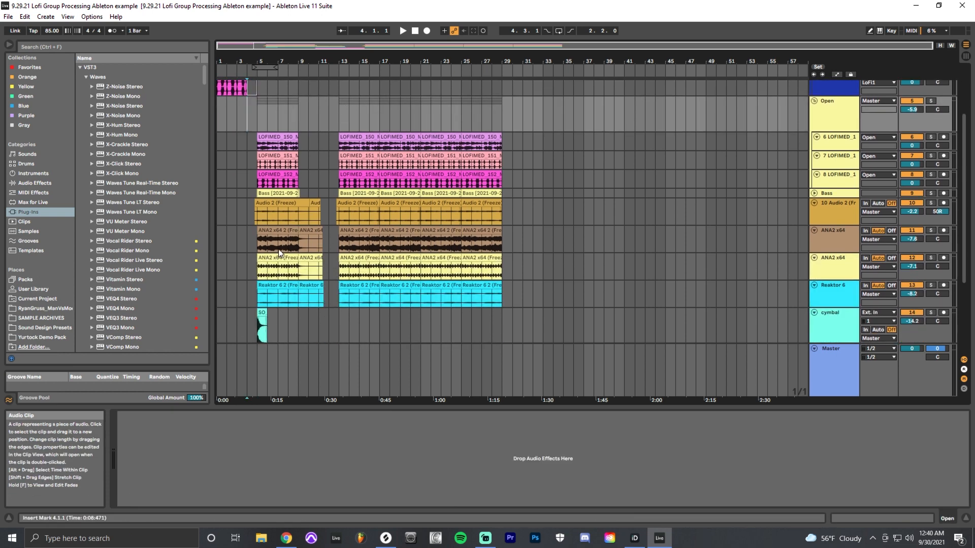
{"action": "left_click", "coordinate": [236, 117]}
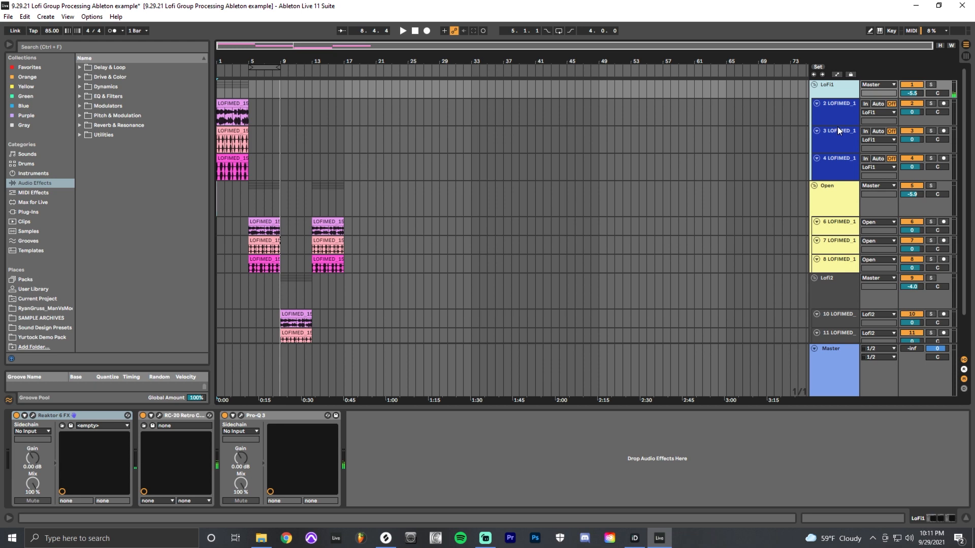
- Select the three tracks inside the LoFi1 group, and open the group's RC-20 Retro Color plug-in for inspection
{"action": "left_click", "coordinate": [836, 166]}
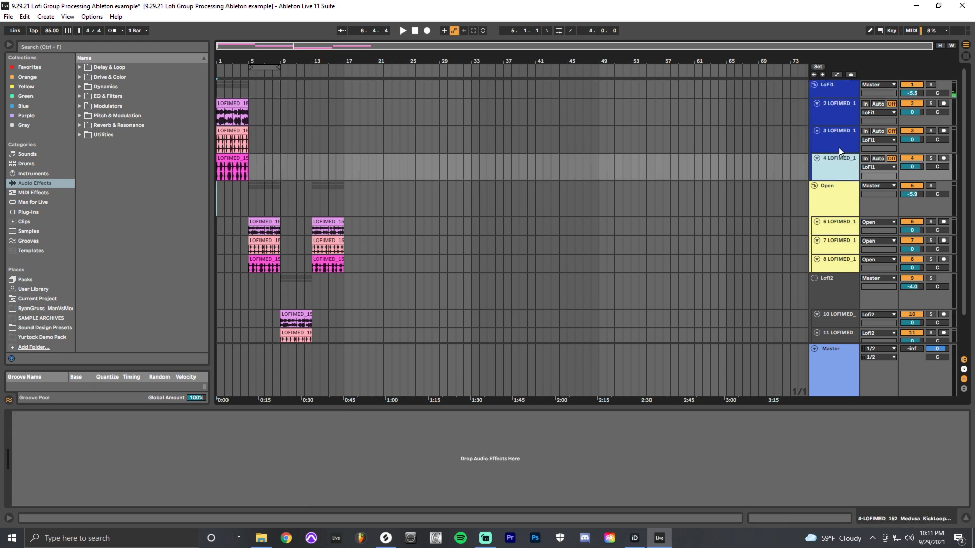
{"action": "left_click", "coordinate": [843, 108], "text": "shift"}
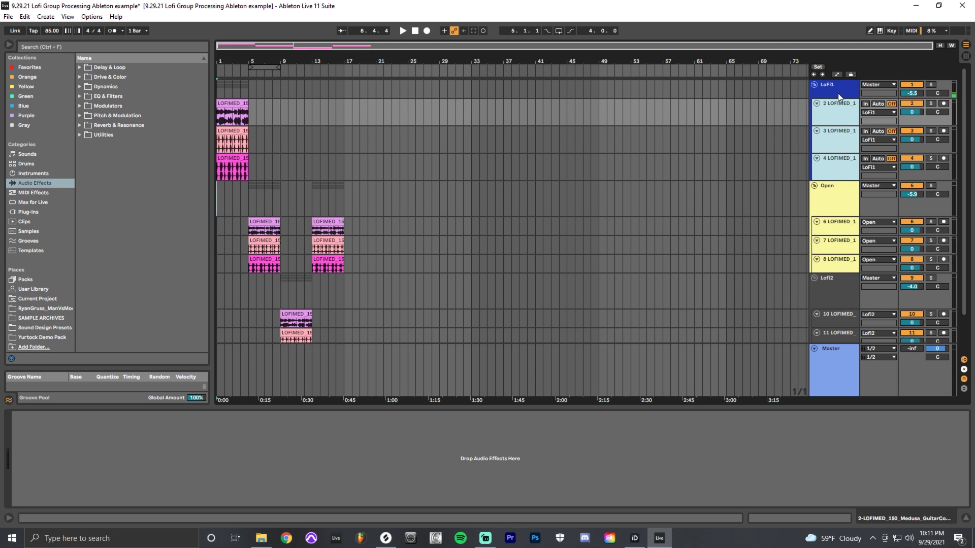
{"action": "left_click", "coordinate": [838, 93]}
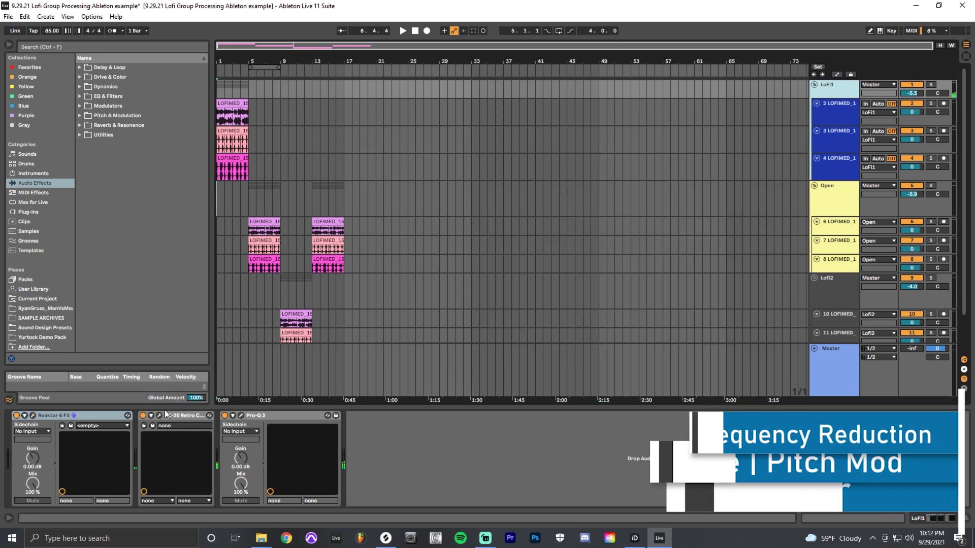
{"action": "left_click", "coordinate": [160, 416]}
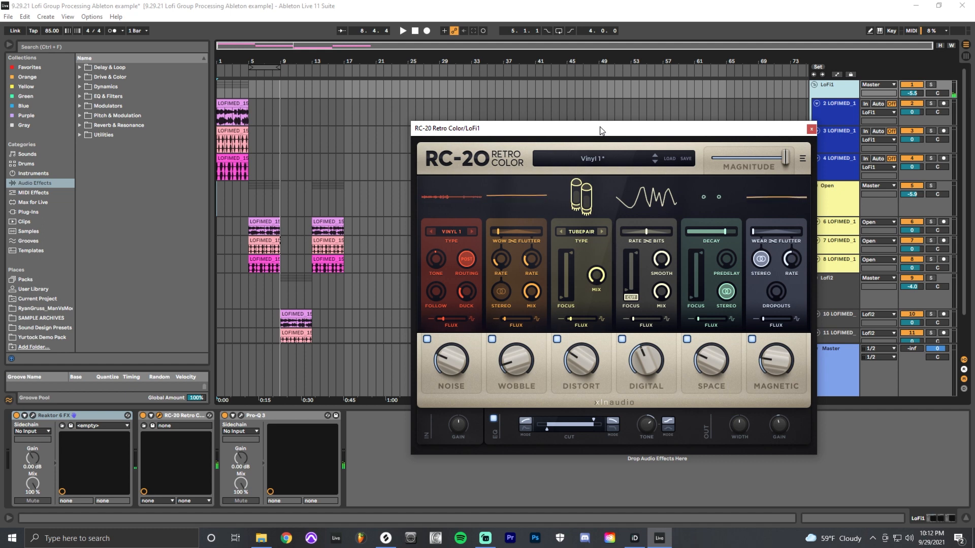
{"action": "left_click_drag", "start_coordinate": [600, 131], "coordinate": [571, 97]}
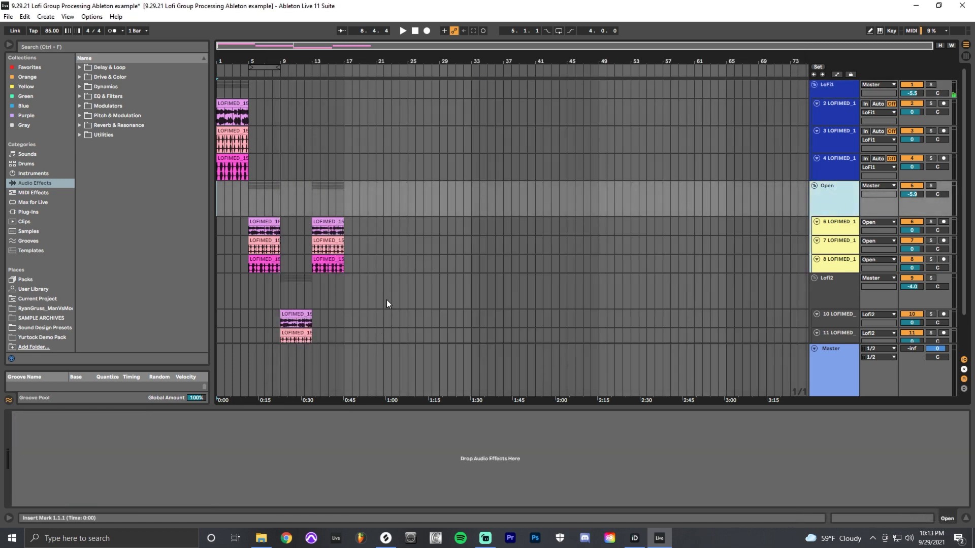
- Show the Lofi2 group's effect chain and play the arrangement from the start of its clips at bar 9
{"action": "scroll", "coordinate": [386, 300], "scroll_direction": "down", "scroll_amount": 2}
{"action": "left_click", "coordinate": [831, 259]}
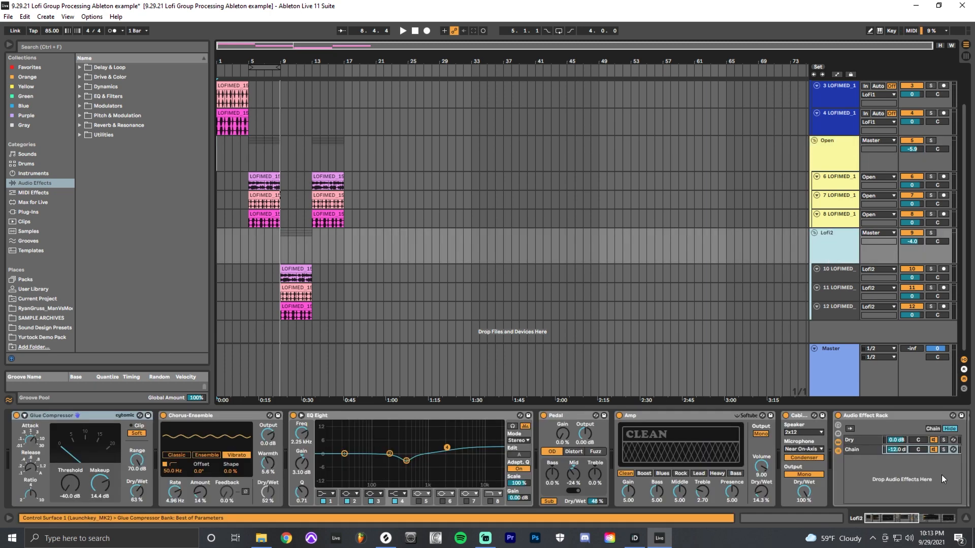
{"action": "left_click", "coordinate": [283, 274]}
{"action": "key", "text": "space"}
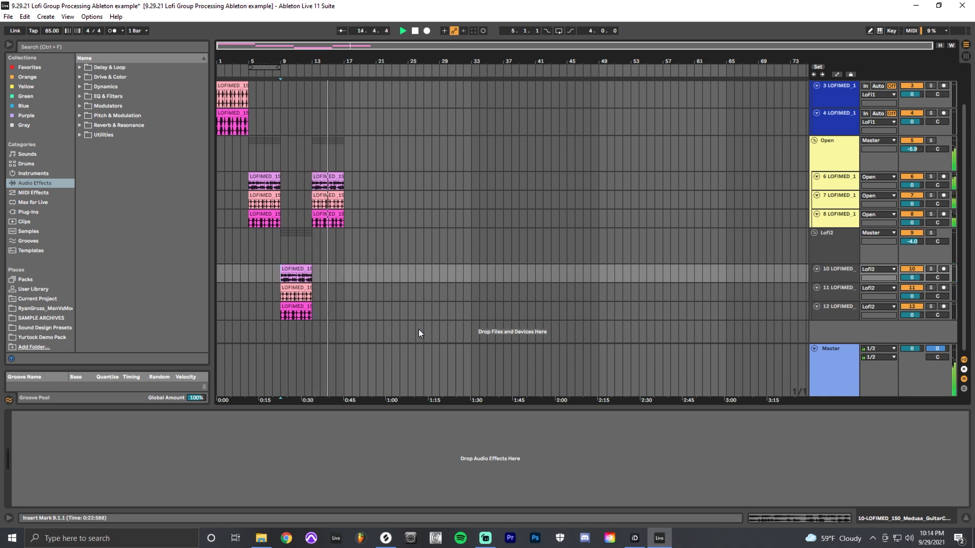
{"action": "left_click_drag", "start_coordinate": [913, 349], "coordinate": [915, 353]}
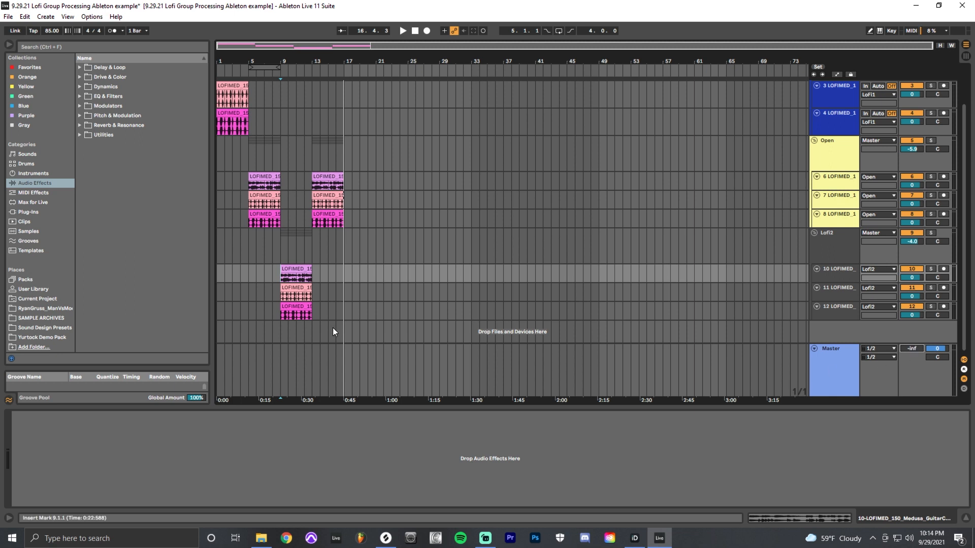
- Loop the four bars of Lofi2 clips from bar 9 and audition them with the group's effect chain shown
{"action": "left_click", "coordinate": [303, 278]}
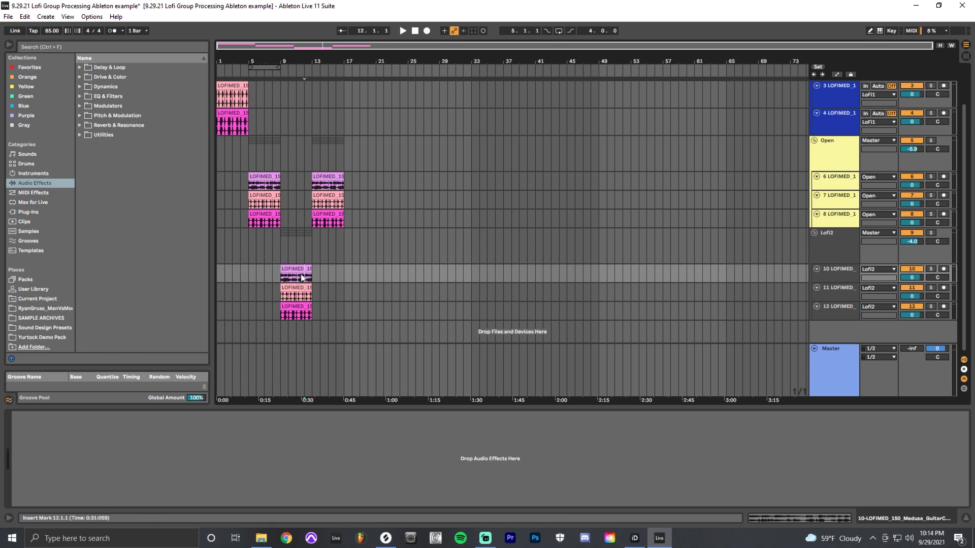
{"action": "key", "text": "plus"}
{"action": "key", "text": "plus"}
{"action": "key", "text": "plus"}
{"action": "scroll", "coordinate": [379, 295], "scroll_direction": "left", "scroll_amount": 5}
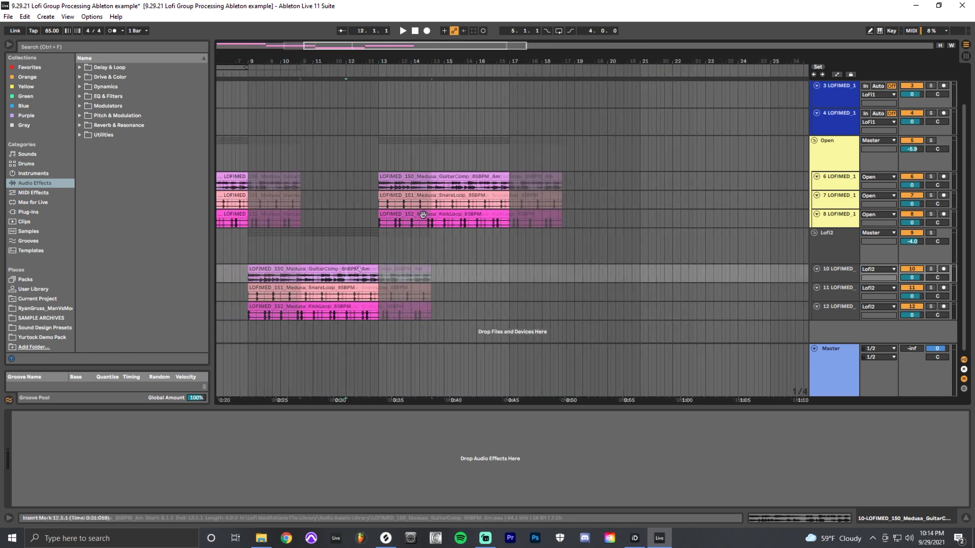
{"action": "left_click", "coordinate": [816, 255]}
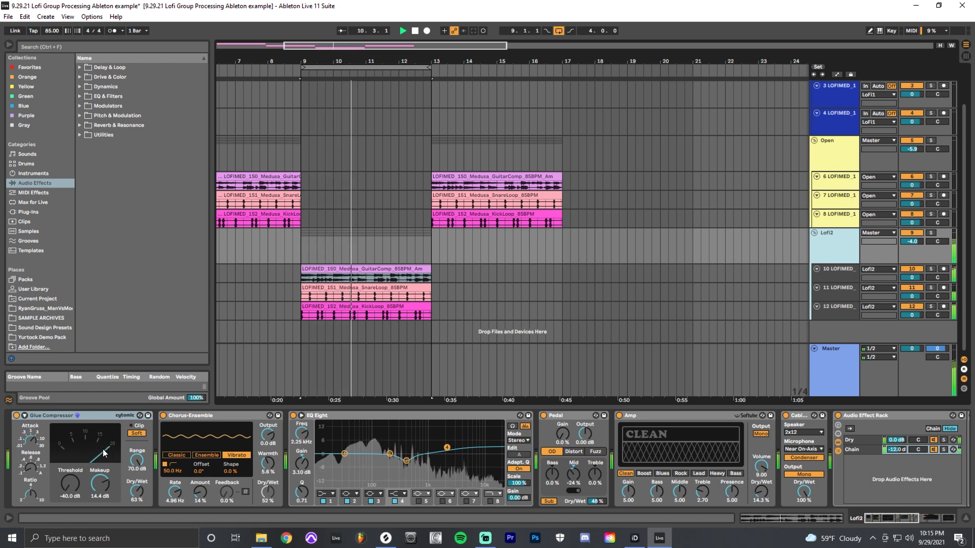
{"action": "key", "text": "space"}
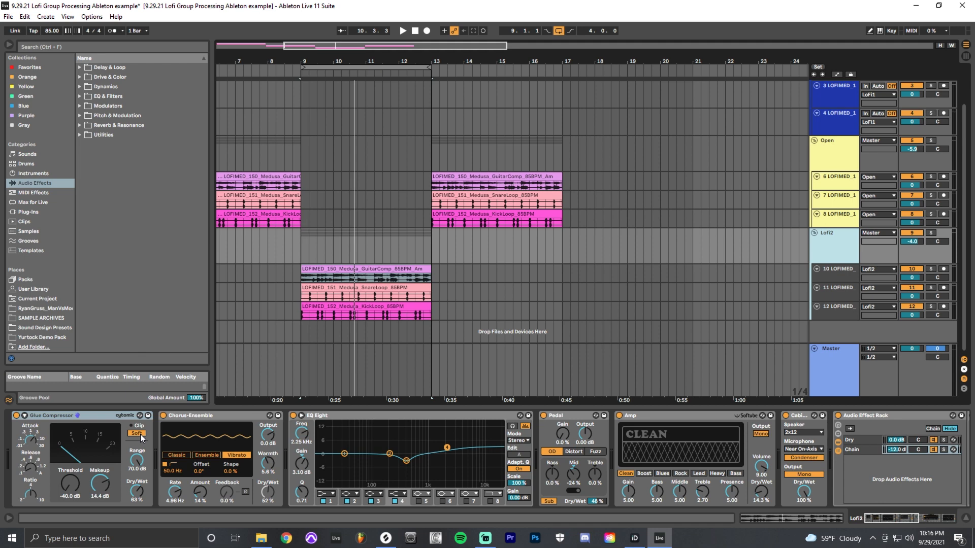
- Examine the Chorus-Ensemble, EQ Eight, Pedal, Amp and Cabinet devices in the Lofi2 group's effect chain
{"action": "left_click", "coordinate": [193, 416]}
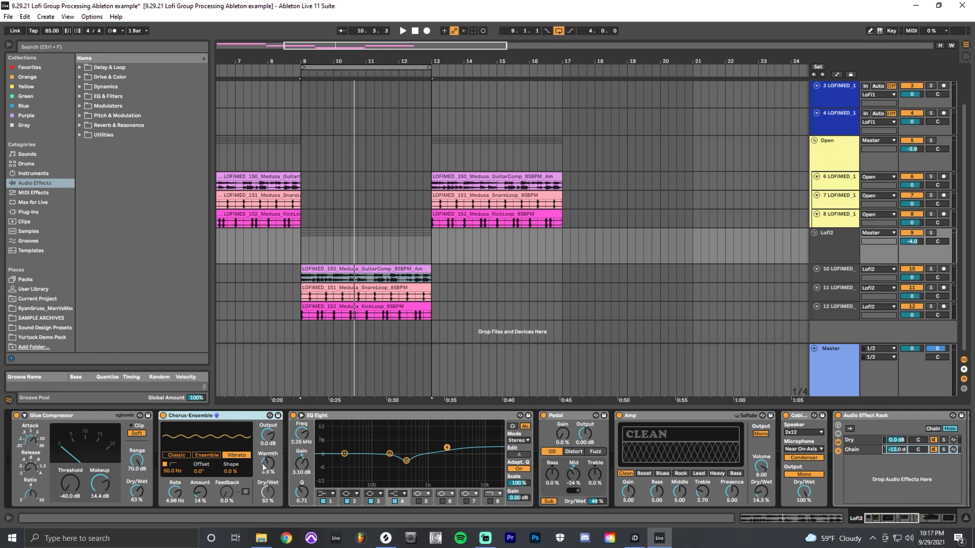
{"action": "left_click", "coordinate": [342, 440]}
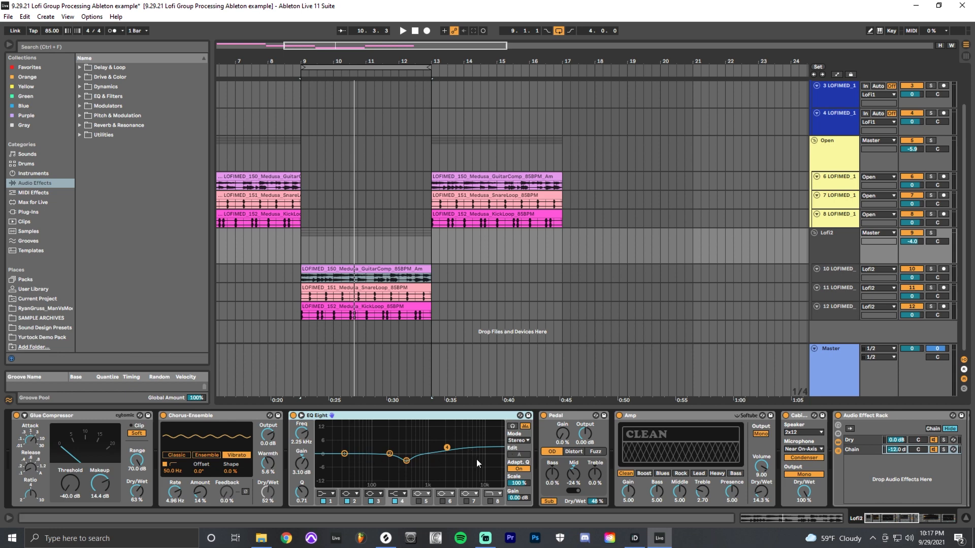
{"action": "left_click", "coordinate": [572, 416]}
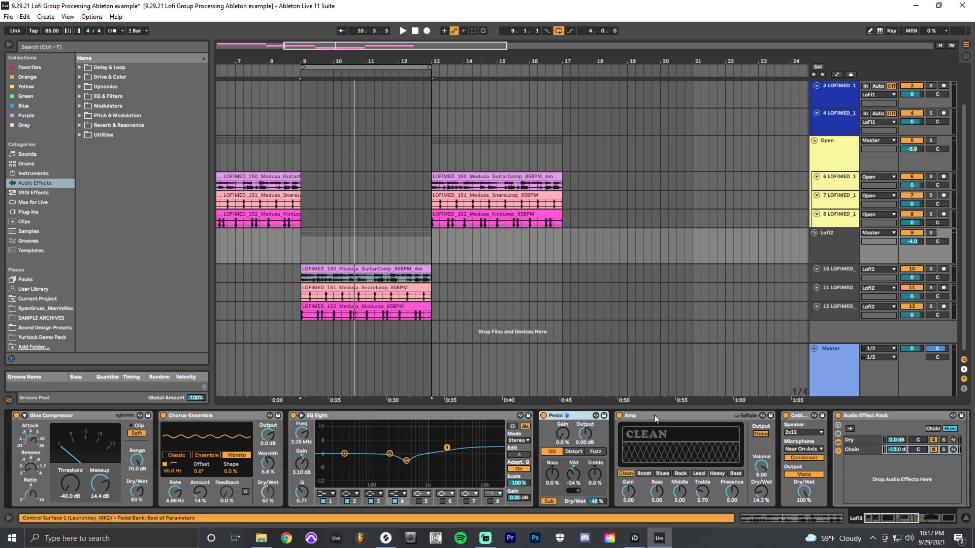
{"action": "left_click", "coordinate": [654, 415]}
{"action": "left_click", "coordinate": [800, 416]}
{"action": "left_click", "coordinate": [557, 416]}
{"action": "left_click", "coordinate": [654, 415]}
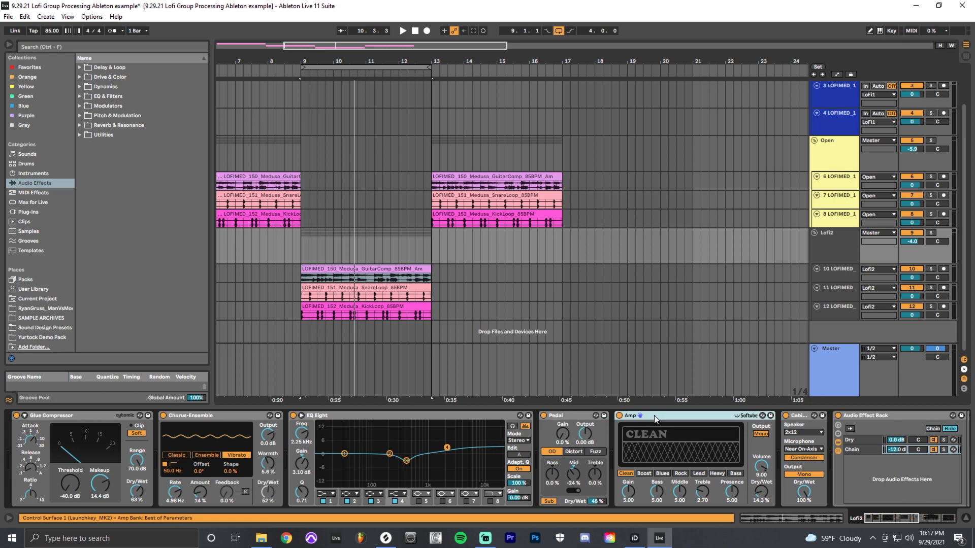
{"action": "left_click", "coordinate": [794, 416]}
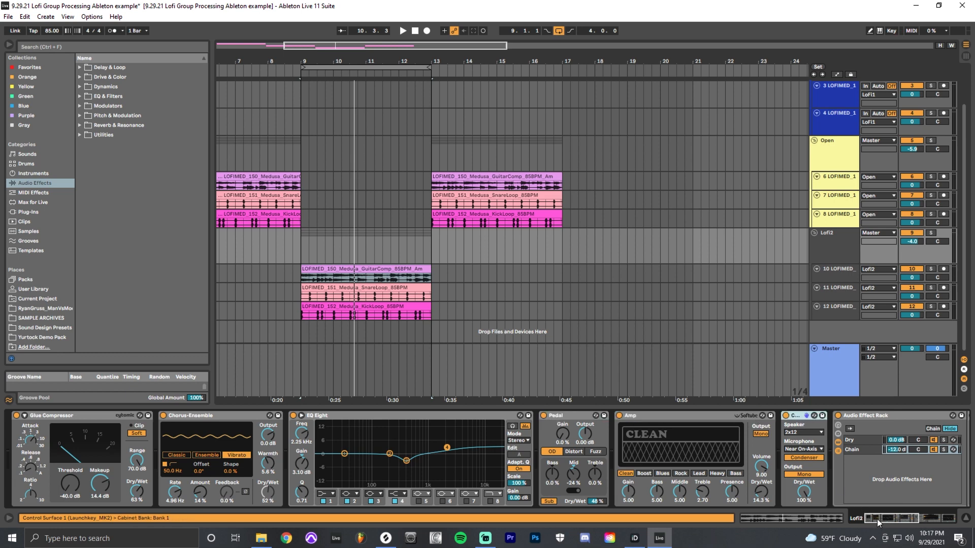
- Inspect the Pedal and Amp settings and the Cabinet's speaker and microphone options, choosing the 2x12 speaker
{"action": "left_click_drag", "start_coordinate": [877, 519], "coordinate": [887, 523]}
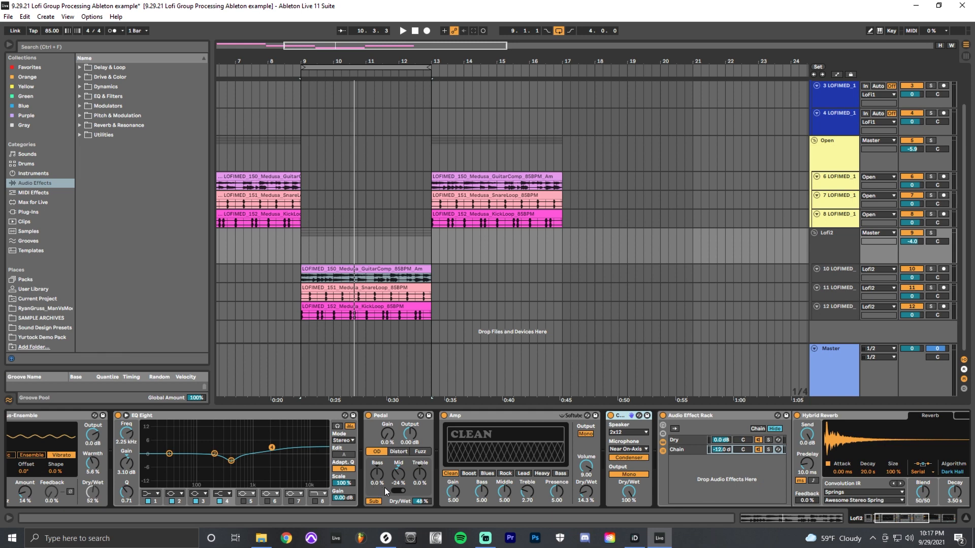
{"action": "left_click", "coordinate": [395, 430]}
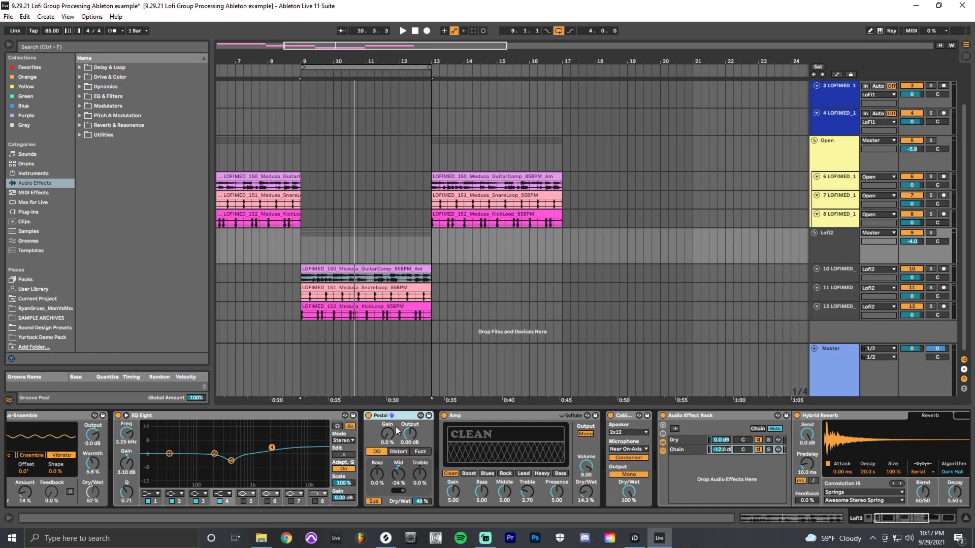
{"action": "left_click", "coordinate": [464, 432]}
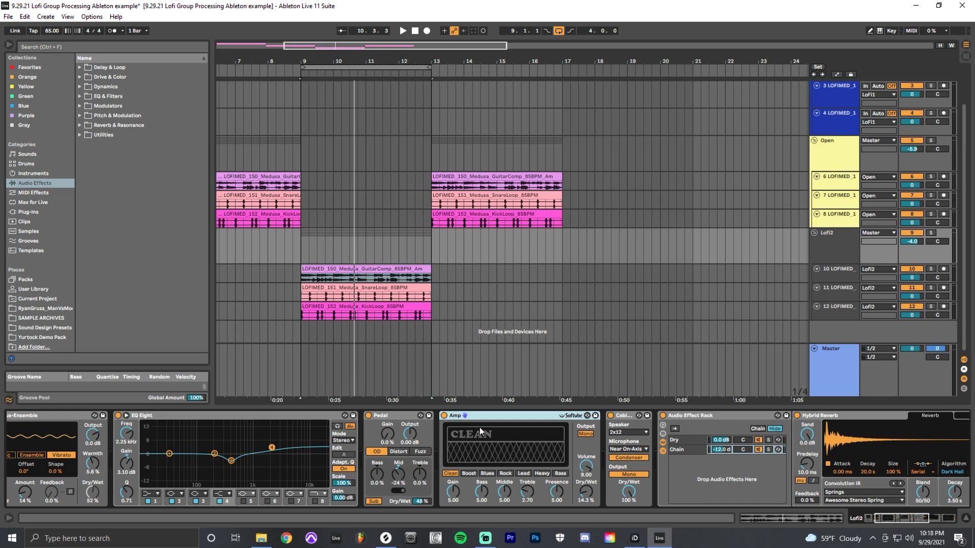
{"action": "left_click", "coordinate": [630, 416]}
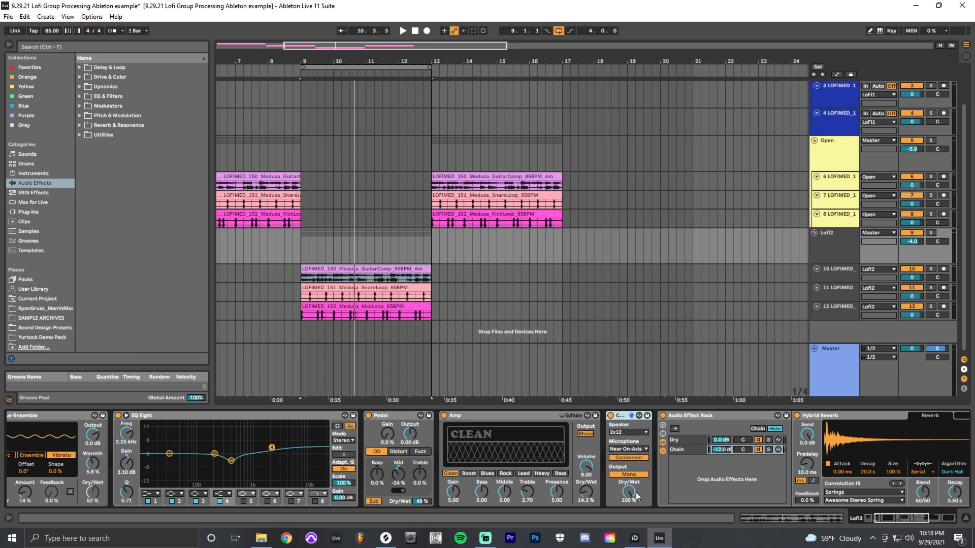
{"action": "left_click", "coordinate": [632, 432]}
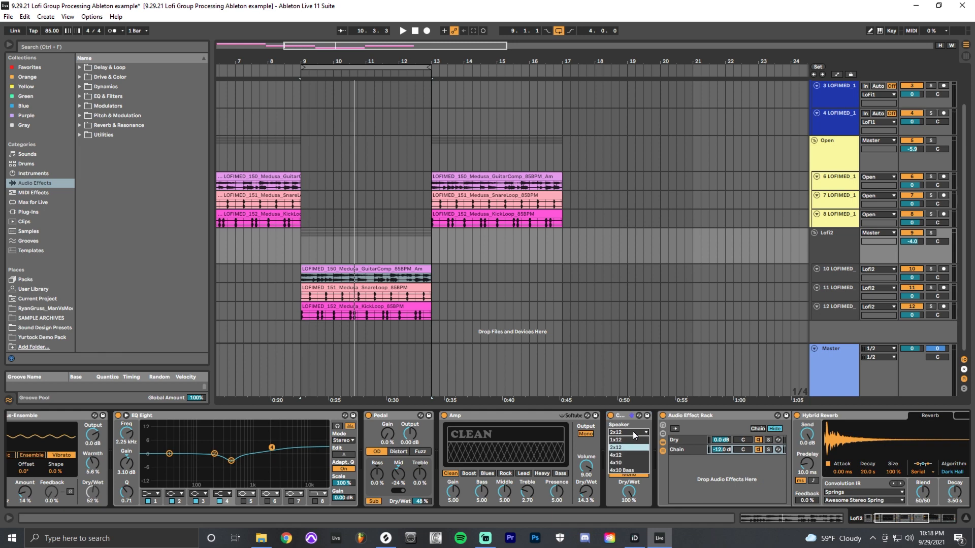
{"action": "left_click", "coordinate": [626, 447]}
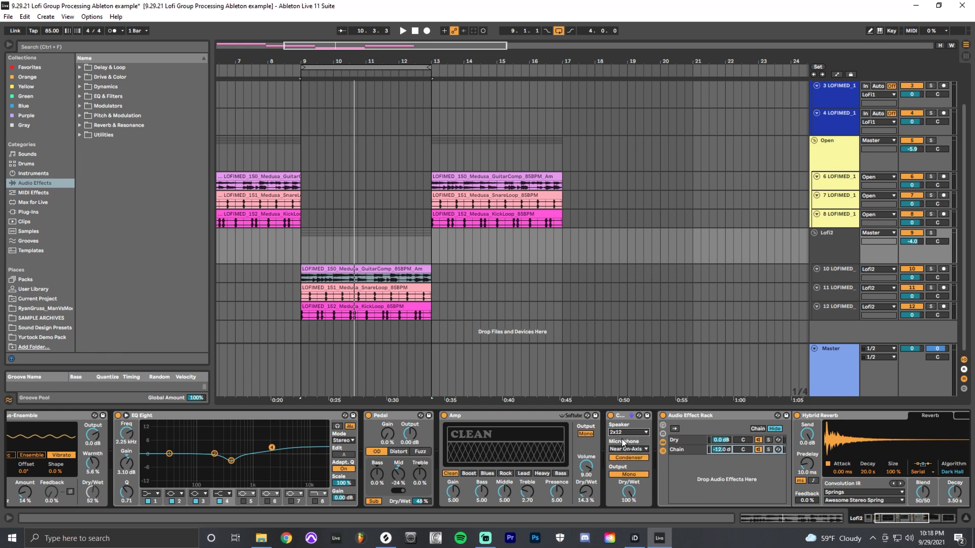
{"action": "left_click", "coordinate": [628, 458]}
- Examine the Audio Effect Rack's Dry and parallel chains and the Hybrid Reverb inside the parallel chain
{"action": "left_click_drag", "start_coordinate": [891, 517], "coordinate": [919, 519]}
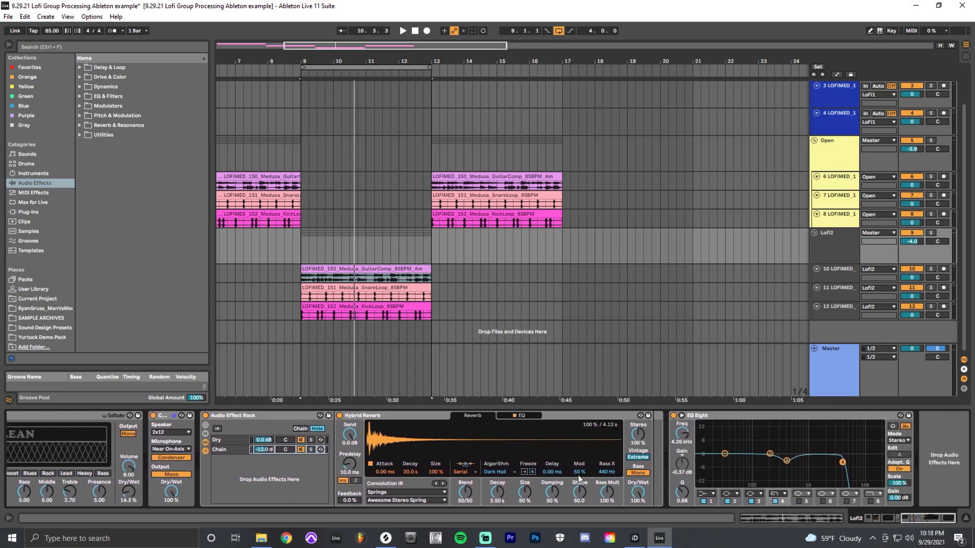
{"action": "left_click", "coordinate": [260, 415]}
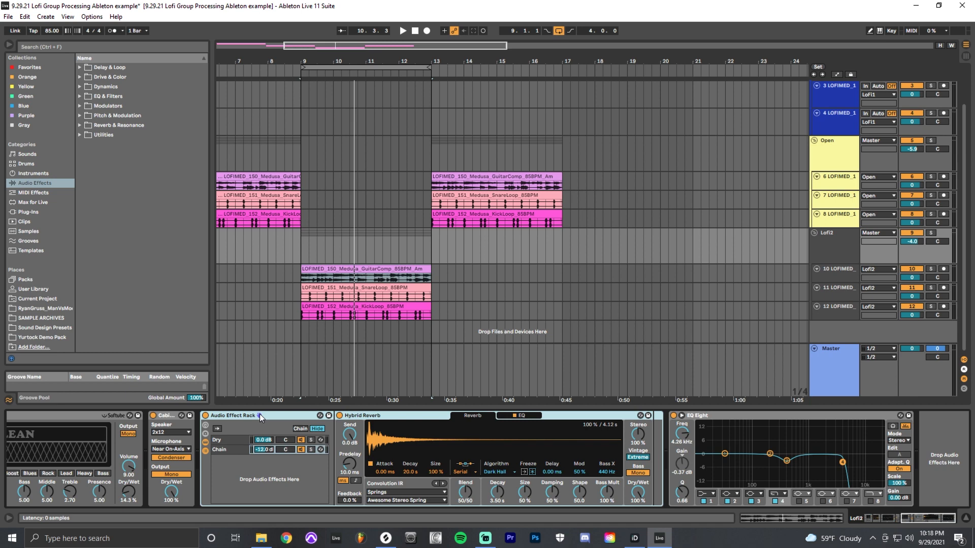
{"action": "left_click", "coordinate": [242, 450]}
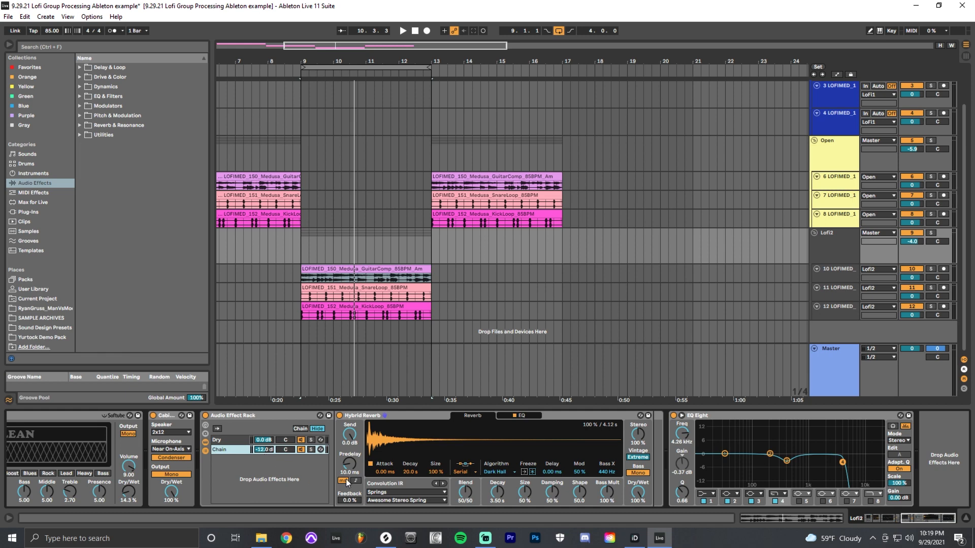
{"action": "left_click", "coordinate": [388, 417]}
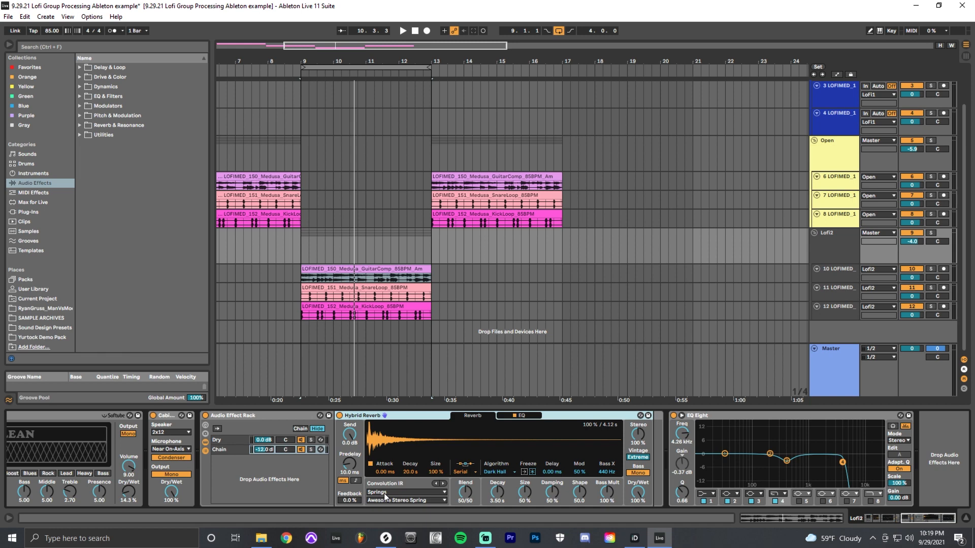
- Group all of the Lofi2 devices, from the Glue Compressor to the final EQ Eight, into one Audio Effect Rack
{"action": "left_click", "coordinate": [741, 416]}
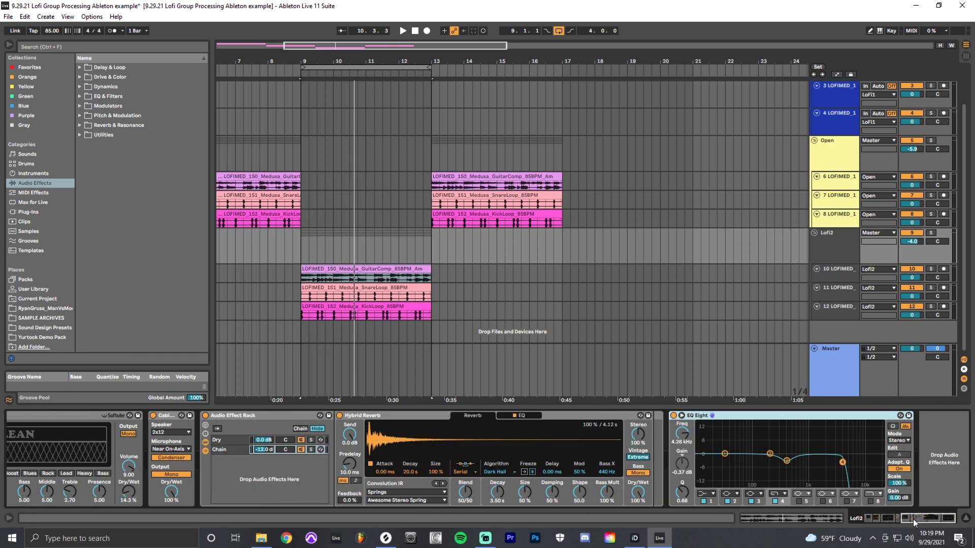
{"action": "left_click_drag", "start_coordinate": [913, 519], "coordinate": [739, 505]}
{"action": "left_click", "coordinate": [77, 413]}
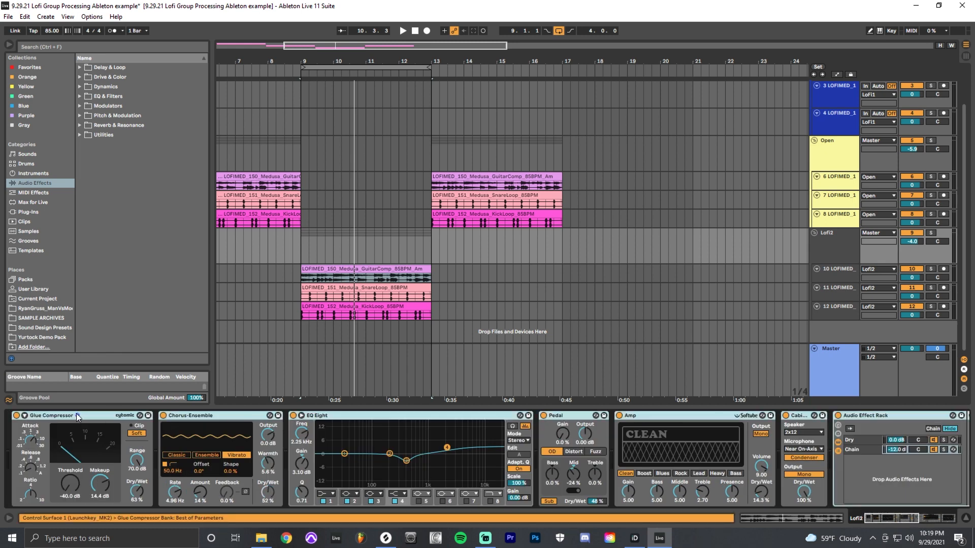
{"action": "key", "text": "ctrl+g"}
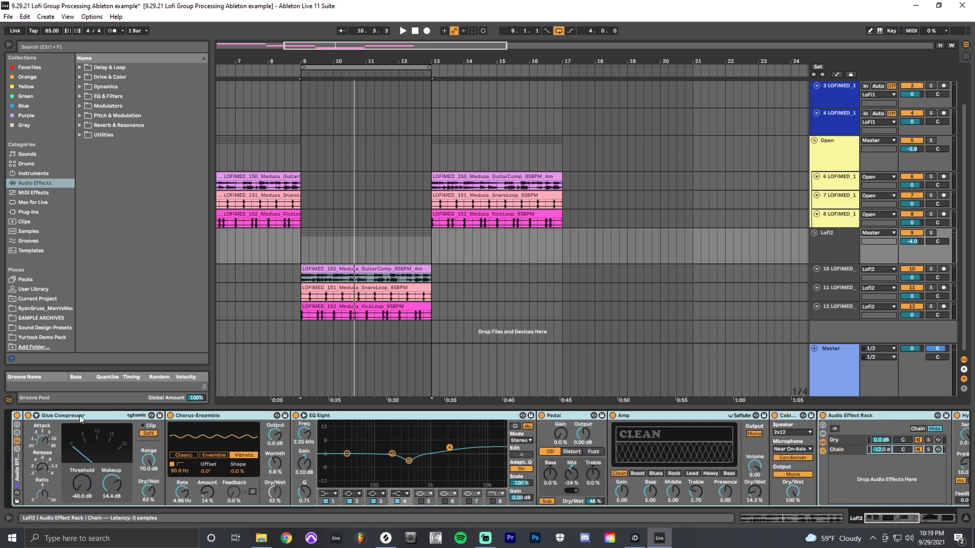
- Show the new Audio Effect Rack's chain list, rename the rack as "Lofi Group 1" and browse the User Library
{"action": "left_click", "coordinate": [18, 451]}
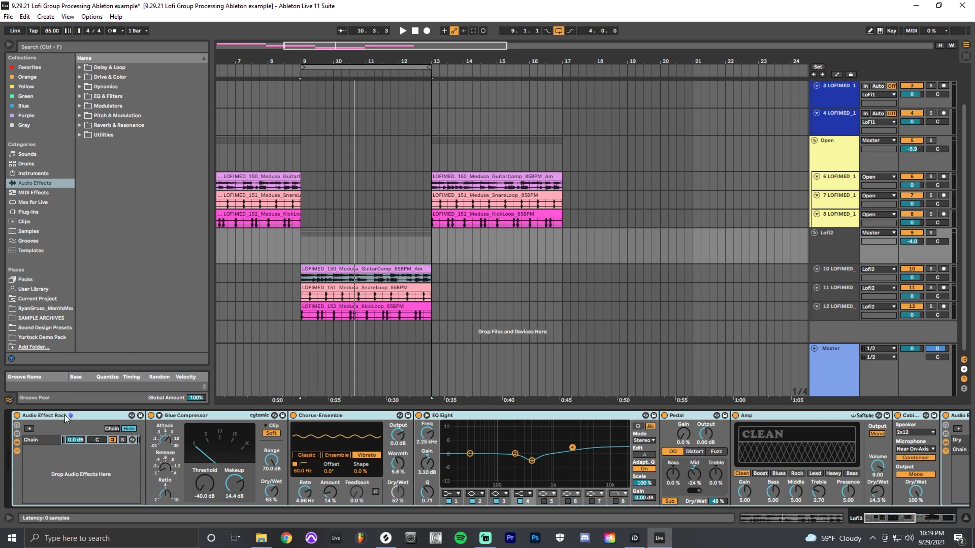
{"action": "key", "text": "ctrl+r"}
{"action": "type", "text": "Lofi Group 1"}
{"action": "key", "text": "Return"}
{"action": "left_click", "coordinate": [23, 290]}
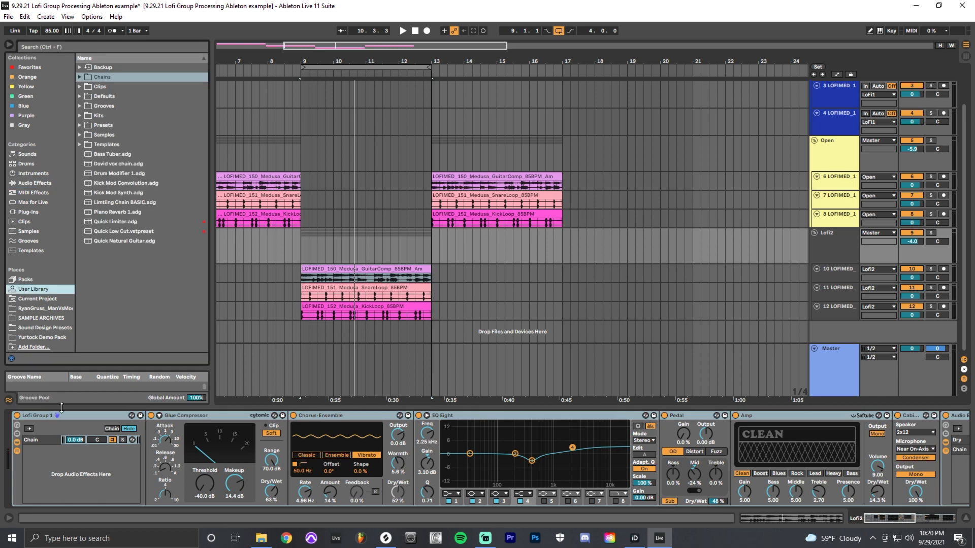
{"action": "key", "text": "Return"}
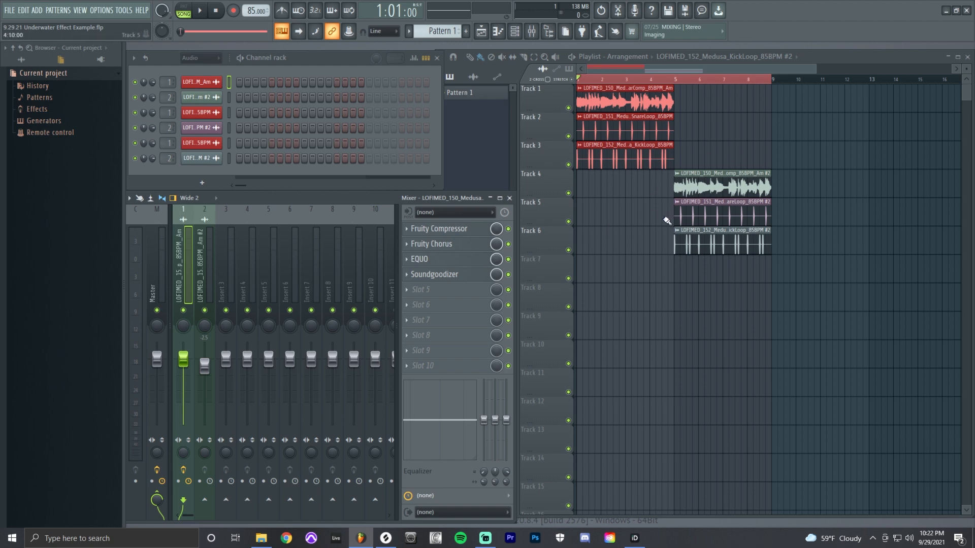
- Switch to FL Studio and play the arrangement to compare the first set of loops with the second, stopping playback at the end
{"action": "left_click", "coordinate": [201, 15]}
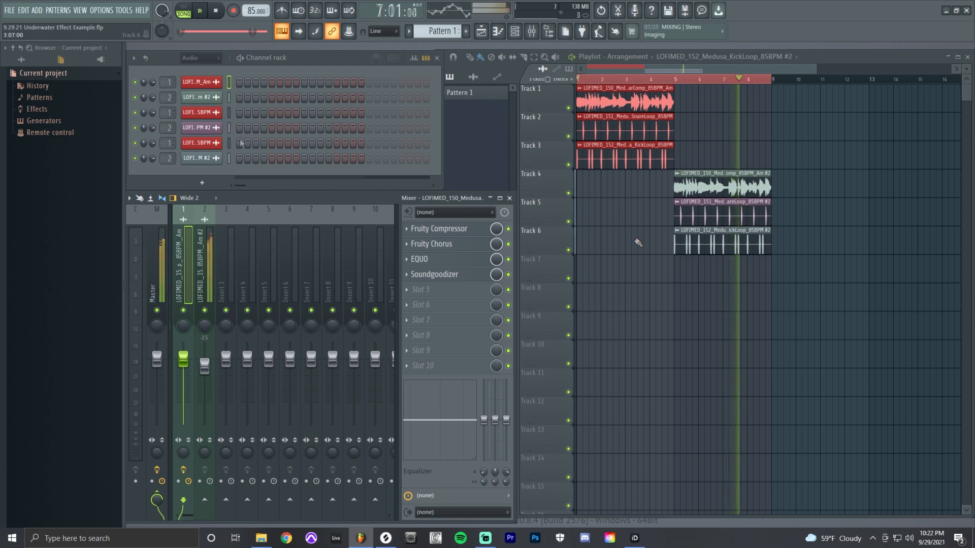
{"action": "key", "text": "space"}
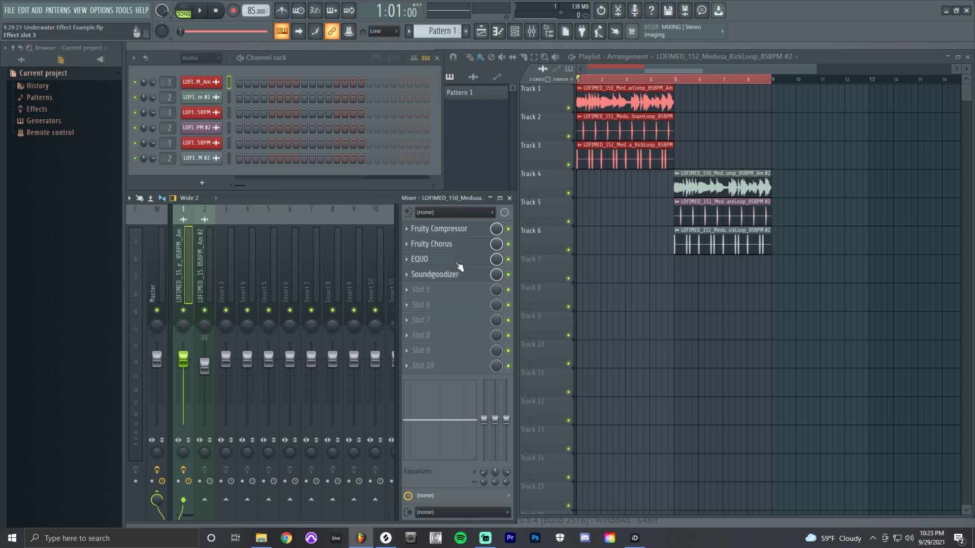
- Examine the Fruity Compressor and Fruity Chorus settings on the first mixer insert
{"action": "left_click", "coordinate": [464, 230]}
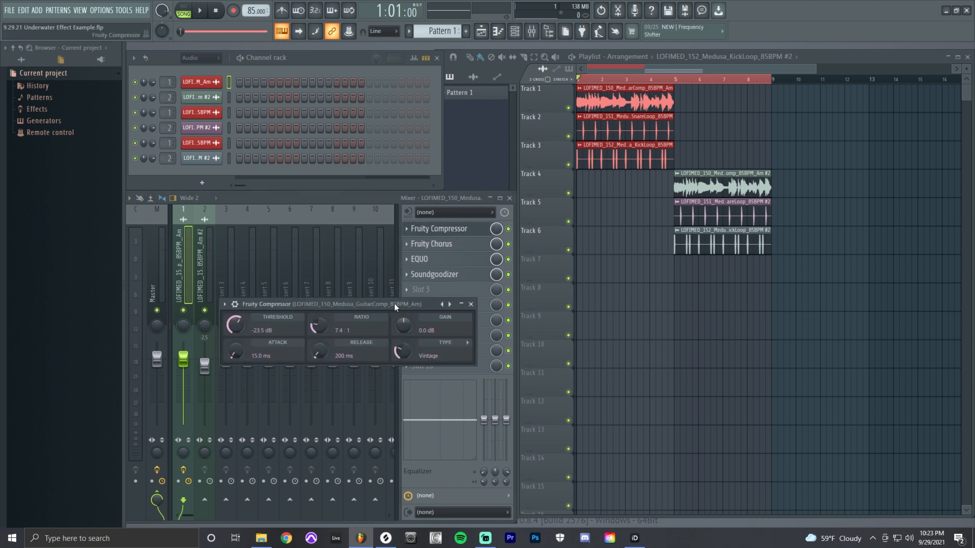
{"action": "left_click_drag", "start_coordinate": [394, 303], "coordinate": [773, 255]}
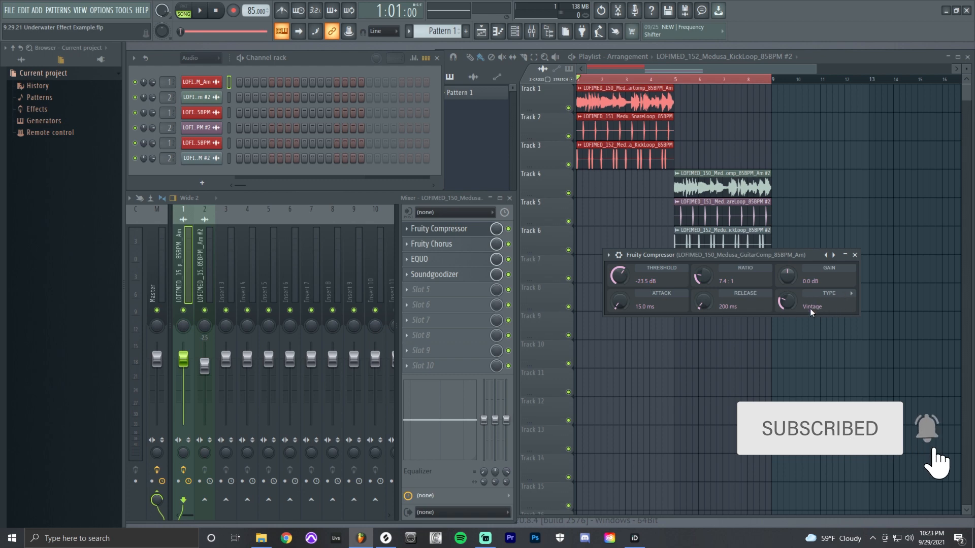
{"action": "left_click", "coordinate": [855, 255]}
{"action": "left_click", "coordinate": [467, 246]}
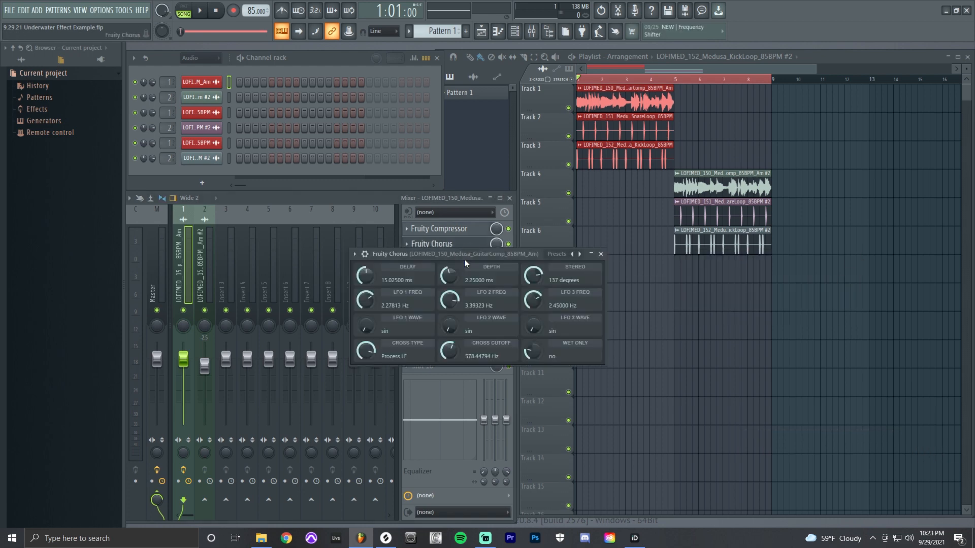
{"action": "left_click_drag", "start_coordinate": [486, 258], "coordinate": [637, 254]}
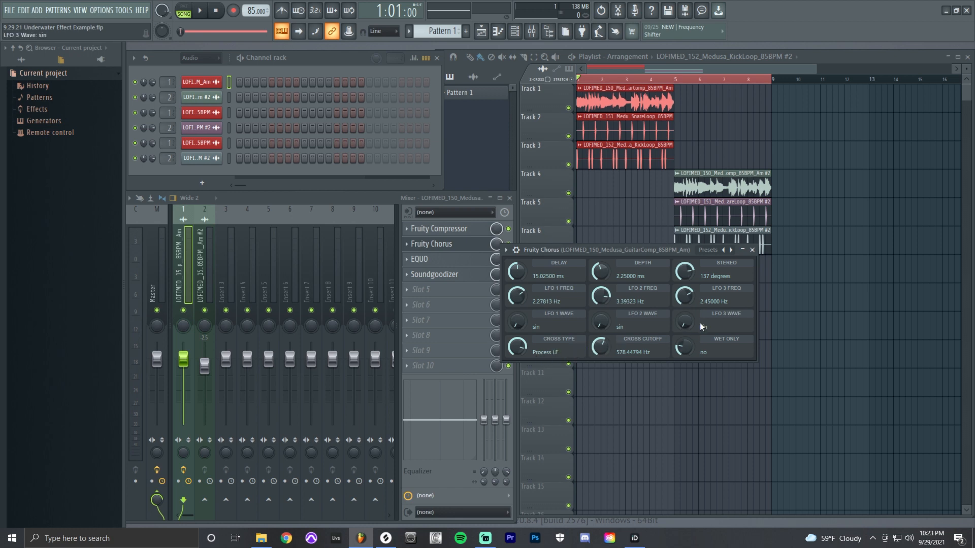
- Inspect the EQUO curve on the first insert, comparing banks 1 and 2, and view the Soundgoodizer settings
{"action": "left_click", "coordinate": [433, 261]}
{"action": "left_click_drag", "start_coordinate": [627, 188], "coordinate": [661, 260]}
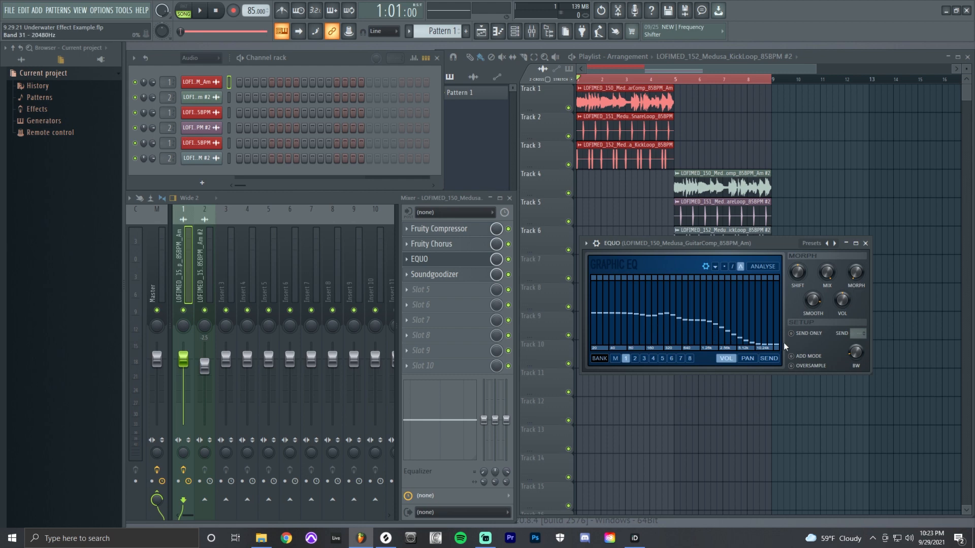
{"action": "left_click", "coordinate": [635, 359]}
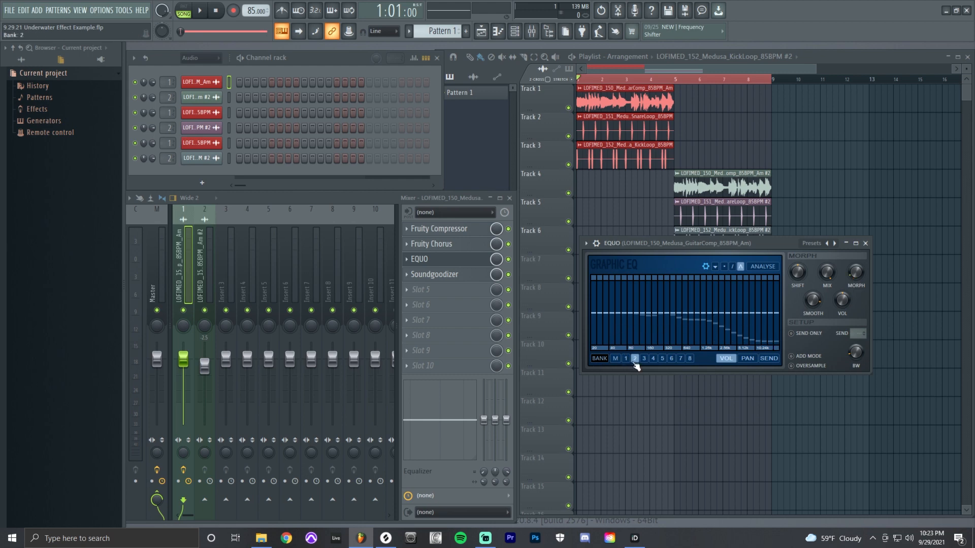
{"action": "left_click", "coordinate": [626, 358]}
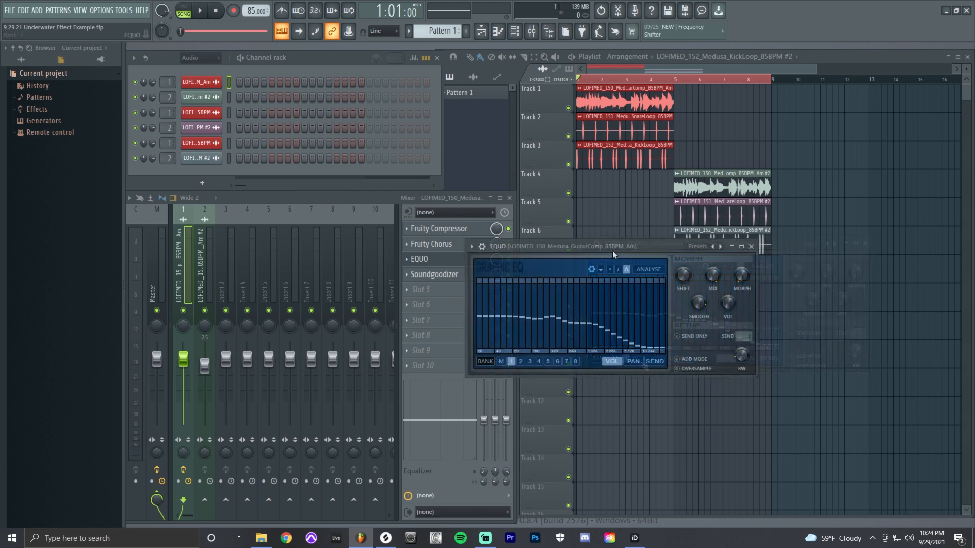
{"action": "left_click_drag", "start_coordinate": [612, 245], "coordinate": [711, 286]}
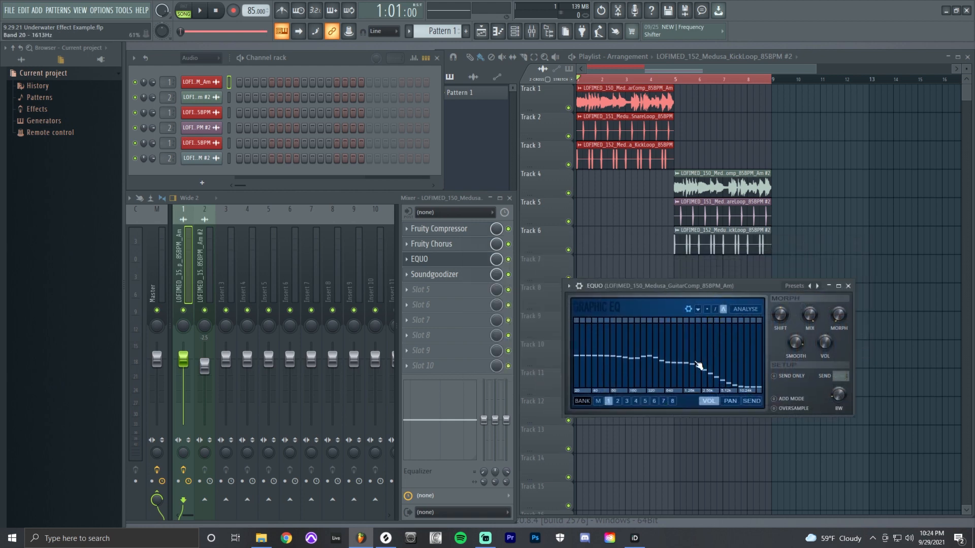
{"action": "left_click", "coordinate": [848, 286]}
{"action": "left_click", "coordinate": [442, 274]}
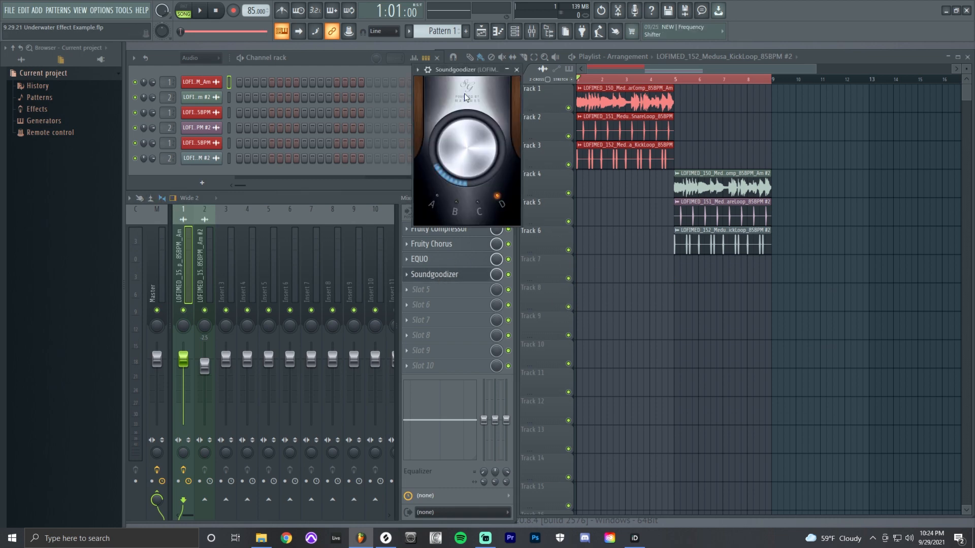
{"action": "left_click_drag", "start_coordinate": [466, 70], "coordinate": [714, 243]}
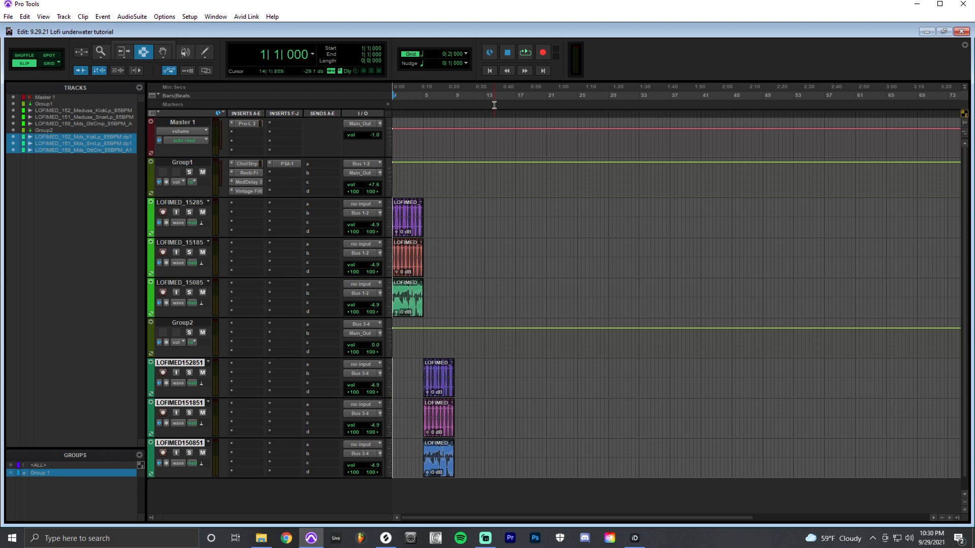
- In Pro Tools, lay out Group1's Channel Strip, Recti-Fi, Mod Delay III, Vintage Filter and SansAmp PSA-1 inserts side by side for review
{"action": "left_click", "coordinate": [248, 164]}
{"action": "left_click_drag", "start_coordinate": [481, 216], "coordinate": [549, 57]}
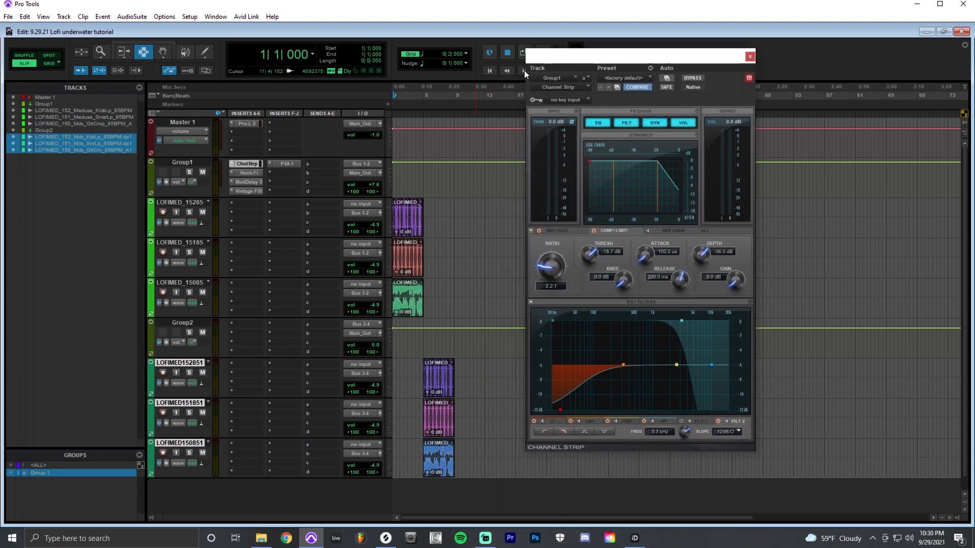
{"action": "left_click", "coordinate": [249, 175]}
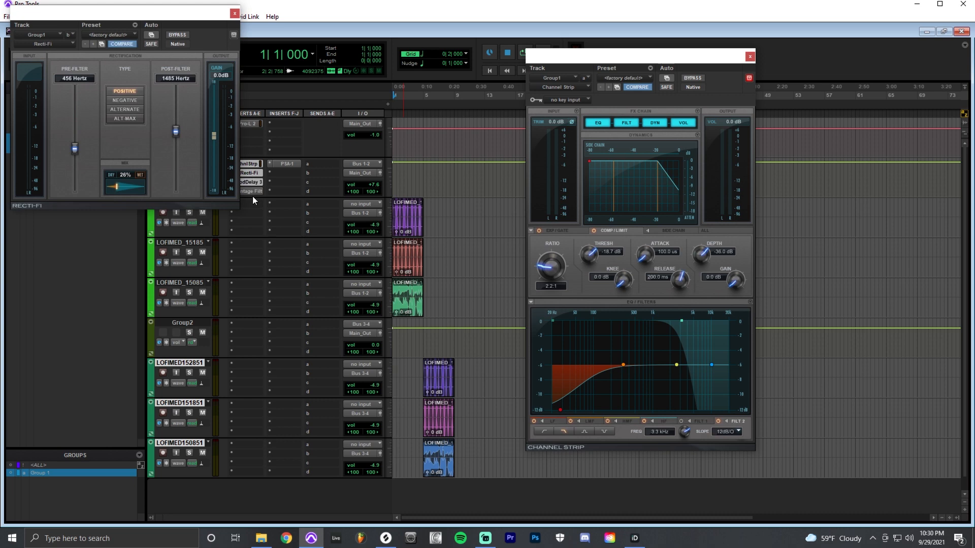
{"action": "left_click", "coordinate": [250, 181]}
{"action": "left_click_drag", "start_coordinate": [277, 29], "coordinate": [292, 305]}
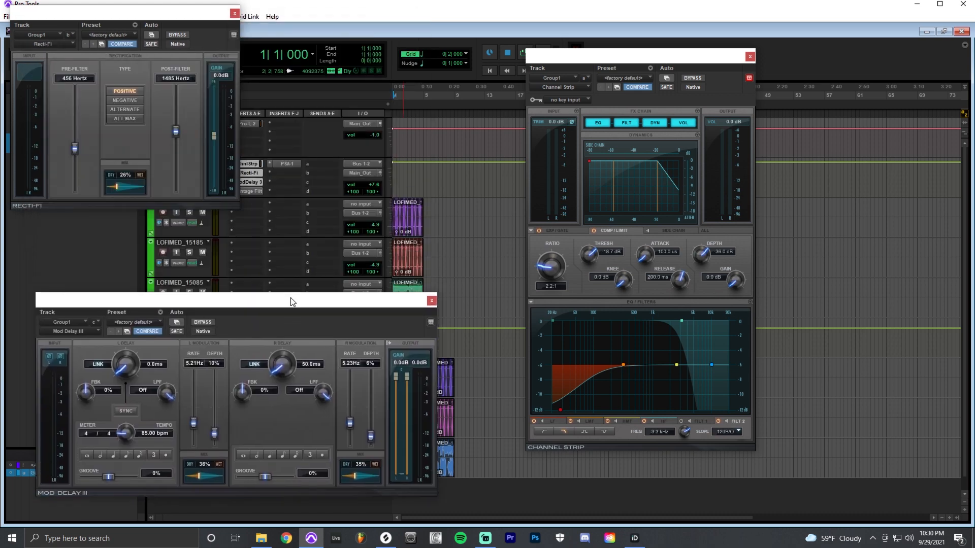
{"action": "left_click", "coordinate": [257, 192]}
{"action": "left_click_drag", "start_coordinate": [184, 24], "coordinate": [839, 156]}
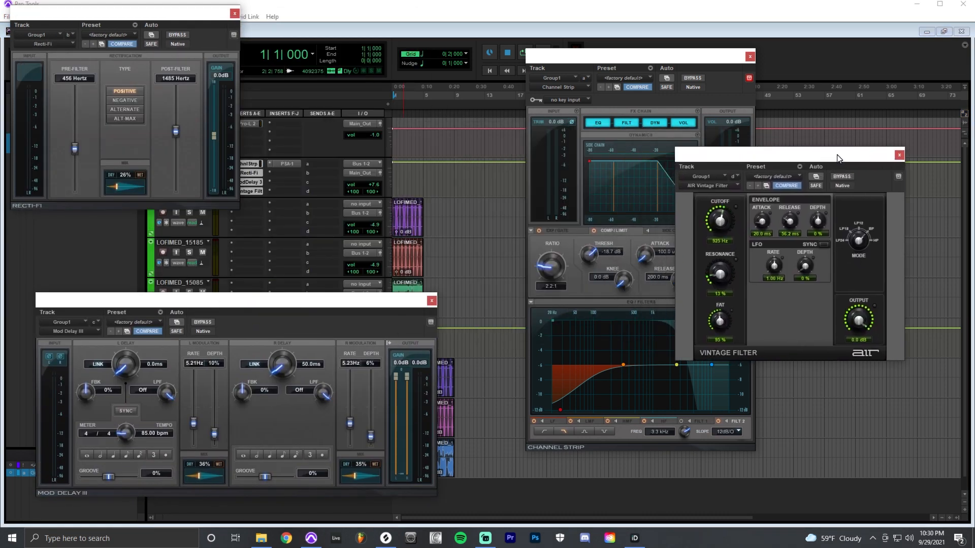
{"action": "left_click", "coordinate": [286, 164]}
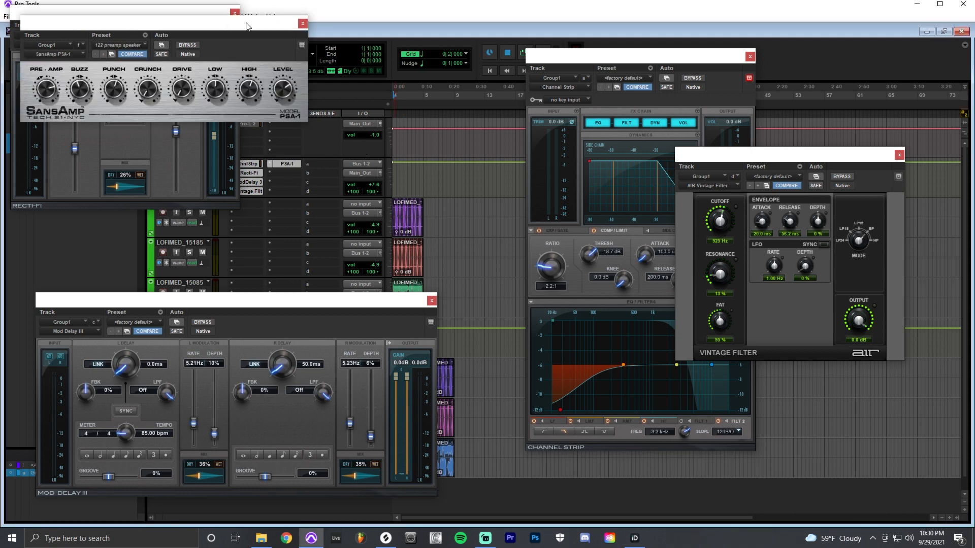
{"action": "left_click_drag", "start_coordinate": [284, 14], "coordinate": [496, 193]}
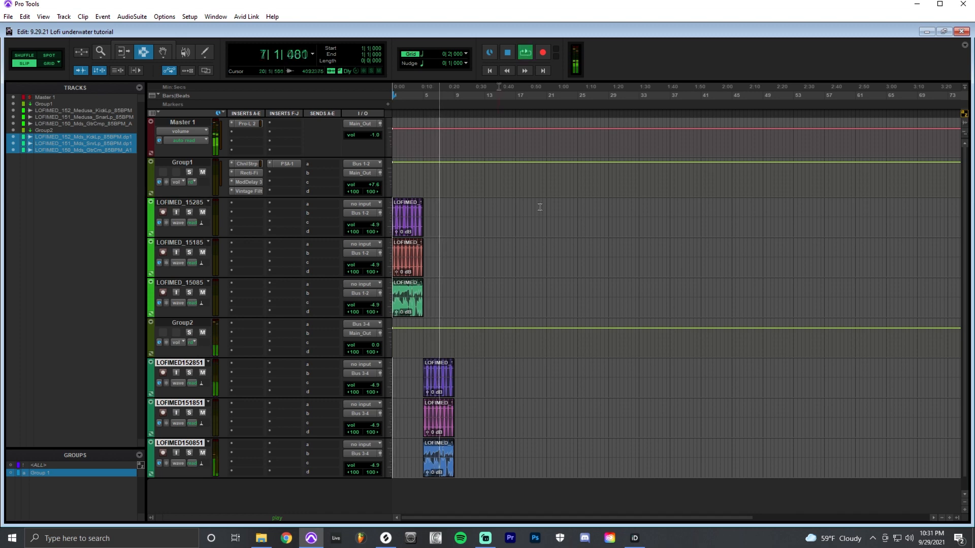
- Stop playback and examine the Channel Strip's compressor and EQ/filter settings on Group1
{"action": "key", "text": "space"}
{"action": "left_click", "coordinate": [251, 162]}
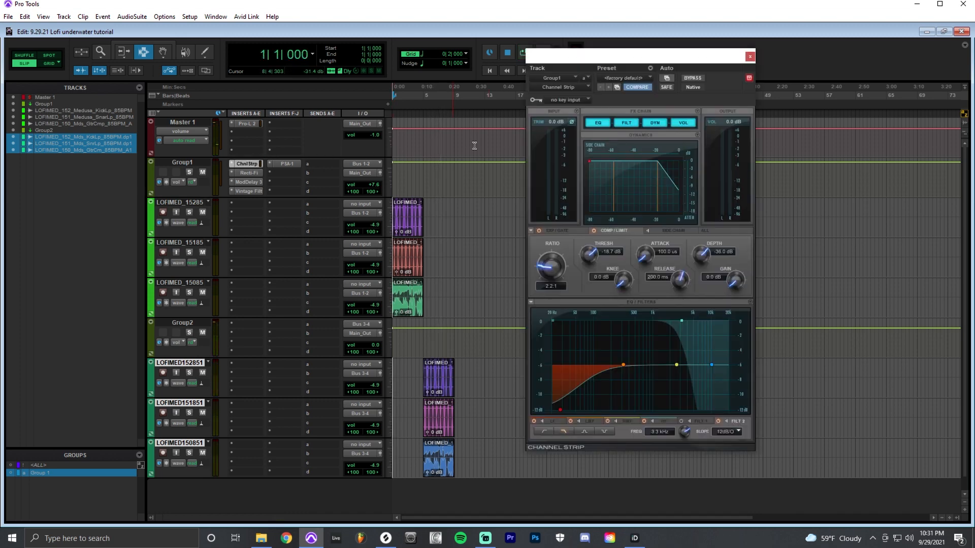
{"action": "left_click_drag", "start_coordinate": [610, 56], "coordinate": [246, 59]}
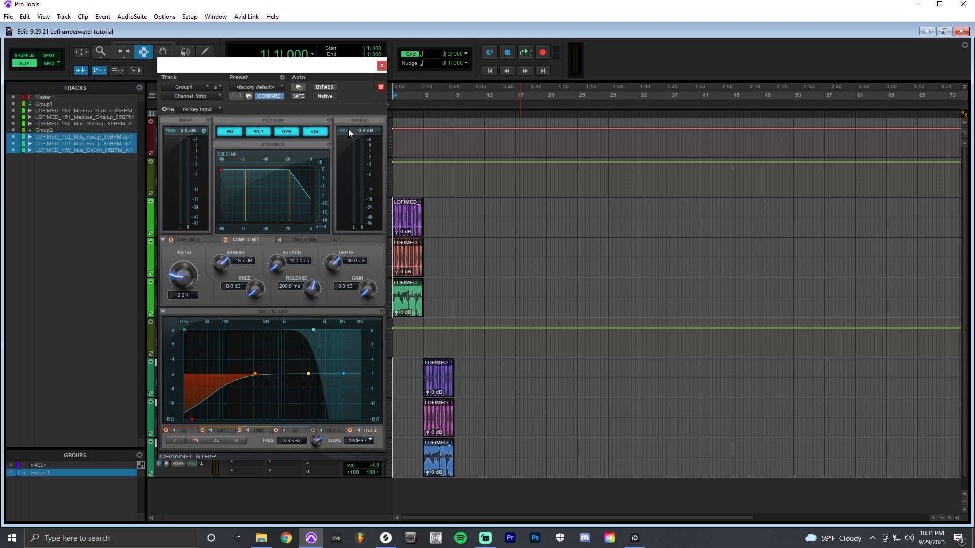
{"action": "left_click", "coordinate": [381, 66]}
- Examine the Recti-Fi pre-filter, rectification type, post-filter and mix settings on Group1
{"action": "left_click", "coordinate": [260, 172]}
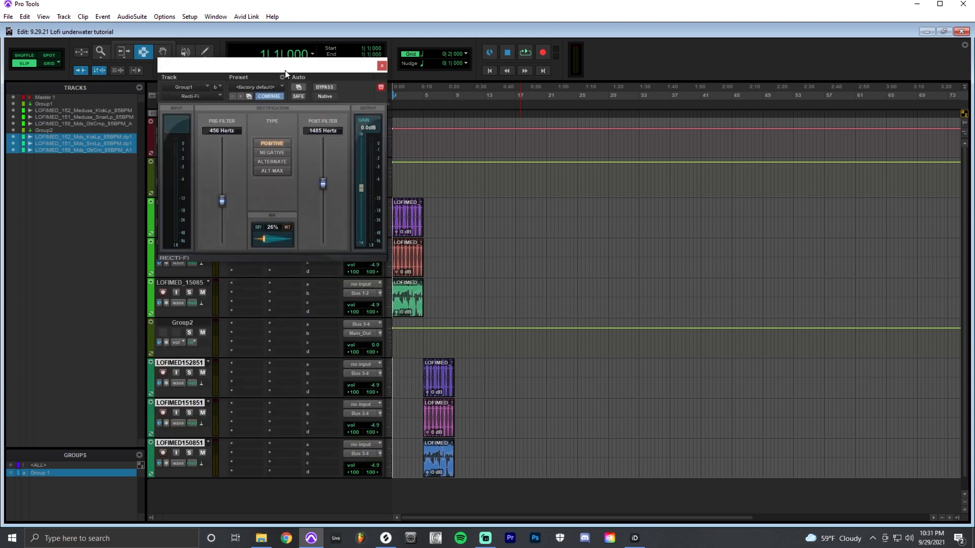
{"action": "left_click_drag", "start_coordinate": [292, 72], "coordinate": [708, 175]}
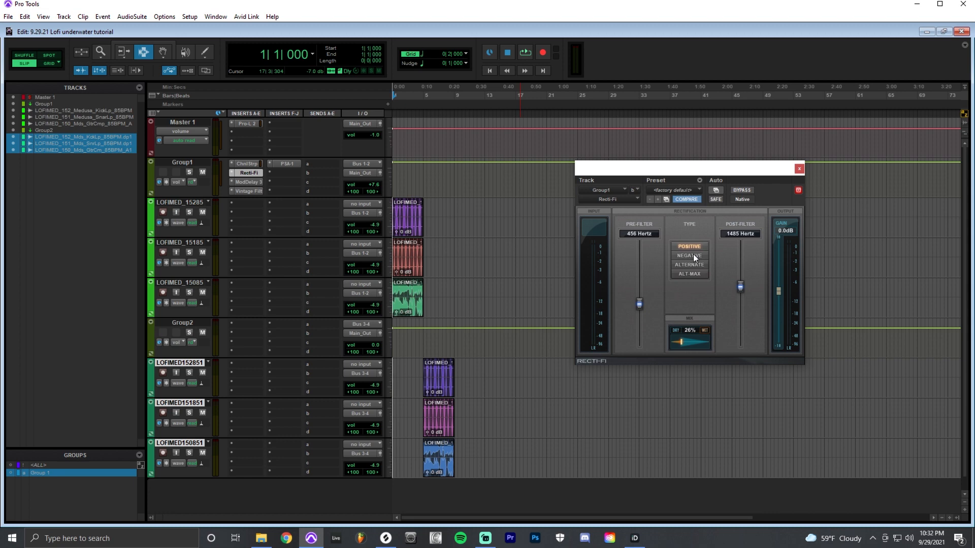
{"action": "left_click_drag", "start_coordinate": [706, 170], "coordinate": [711, 194]}
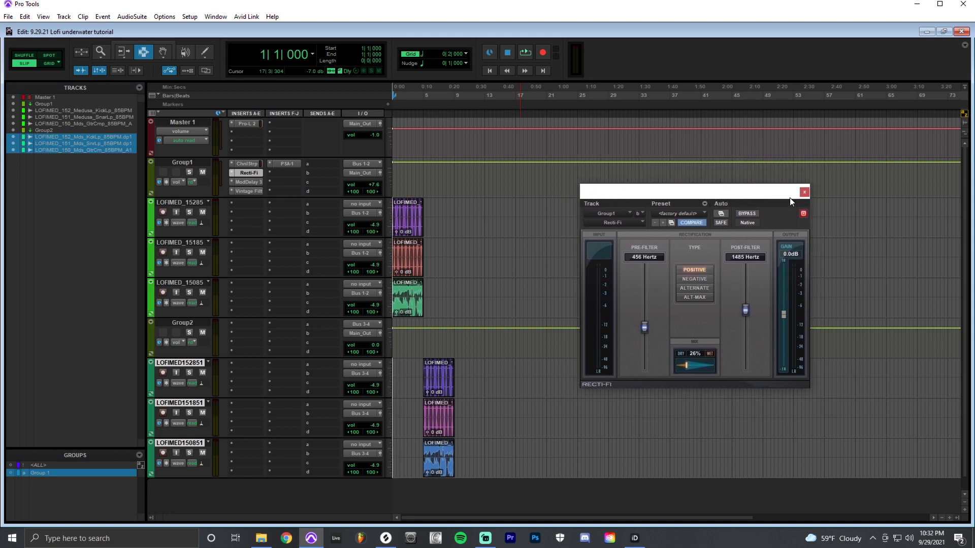
{"action": "left_click", "coordinate": [804, 192]}
- Review the Mod Delay III and SansAmp PSA-1 inserts on Group1, and revisit the Recti-Fi settings
{"action": "left_click", "coordinate": [244, 183]}
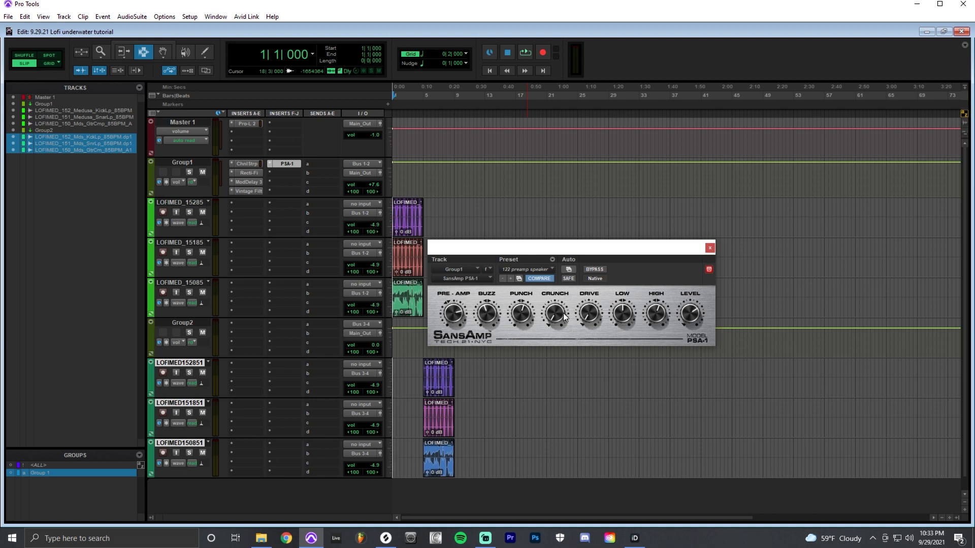
{"action": "left_click_drag", "start_coordinate": [564, 247], "coordinate": [626, 279]}
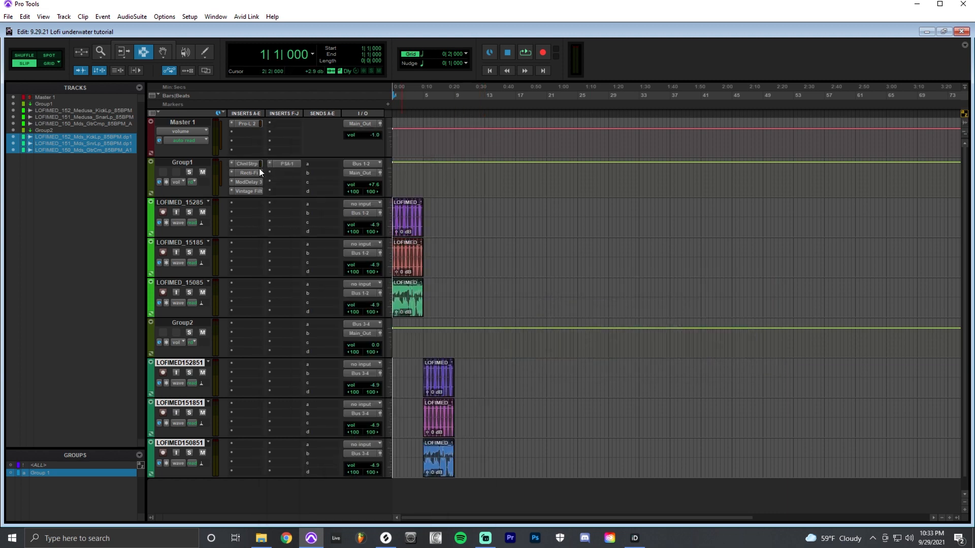
{"action": "left_click", "coordinate": [251, 173]}
{"action": "left_click_drag", "start_coordinate": [344, 147], "coordinate": [528, 173]}
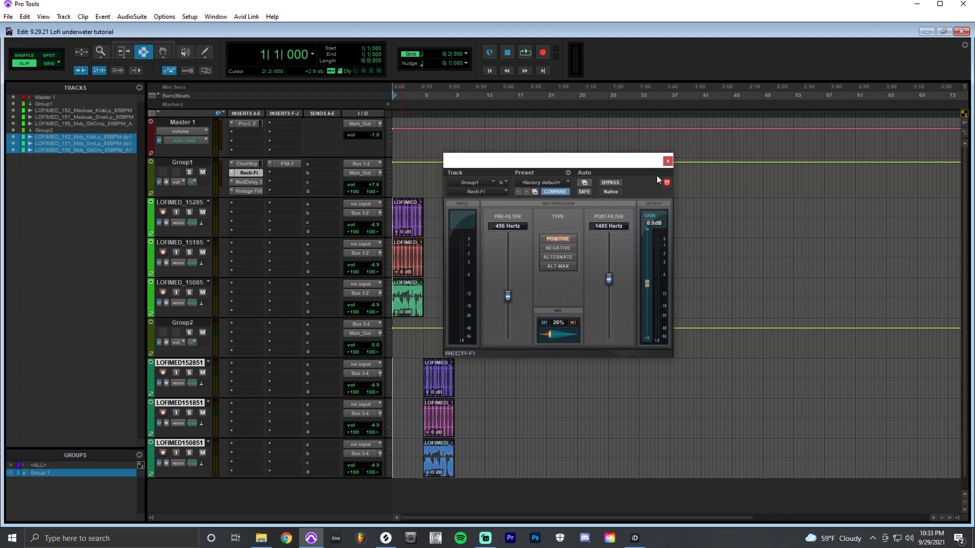